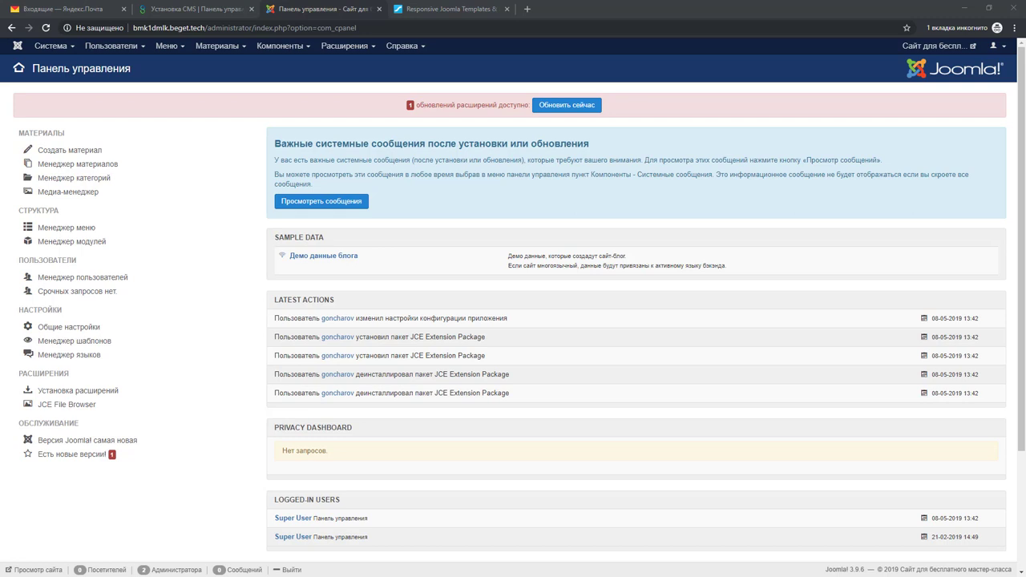
# Open the site's public front page in a new tab from the control panel's site name link
pyautogui.click(907, 47)
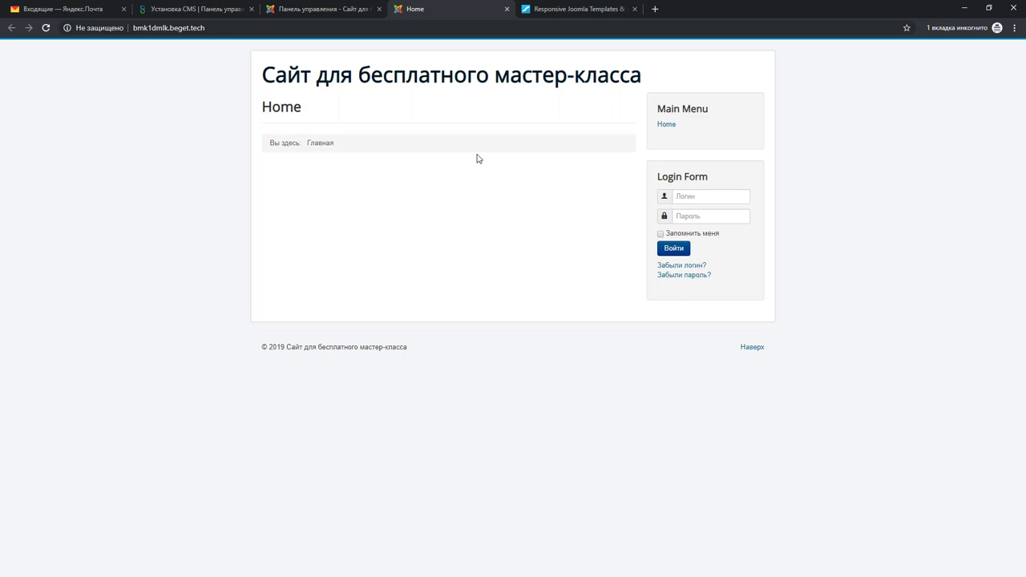
# Switch to the 'Responsive Joomla Templates' tab showing the JoomShaper homepage
pyautogui.click(568, 9)
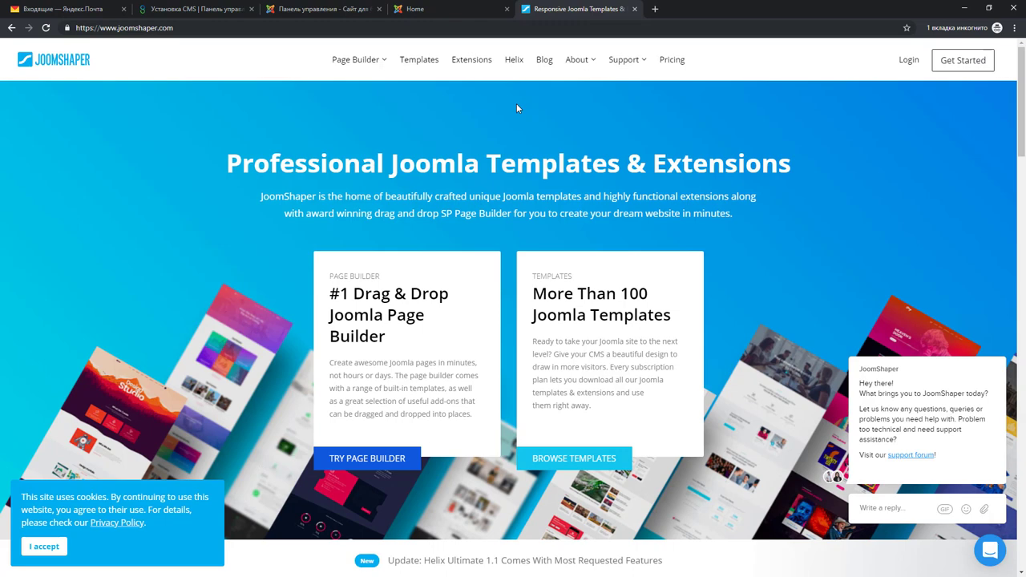
pyautogui.rightClick(542, 102)
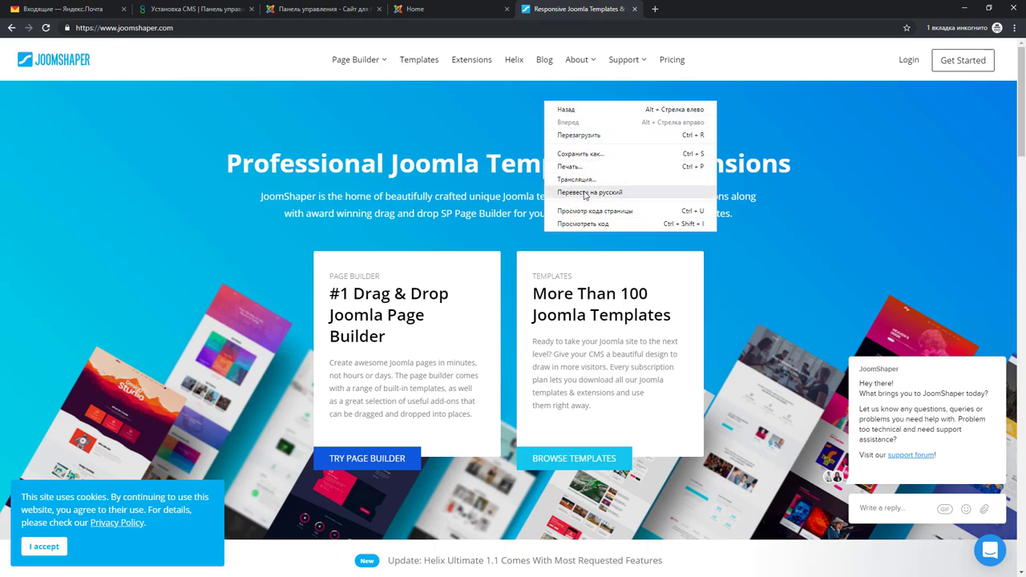
pyautogui.click(583, 193)
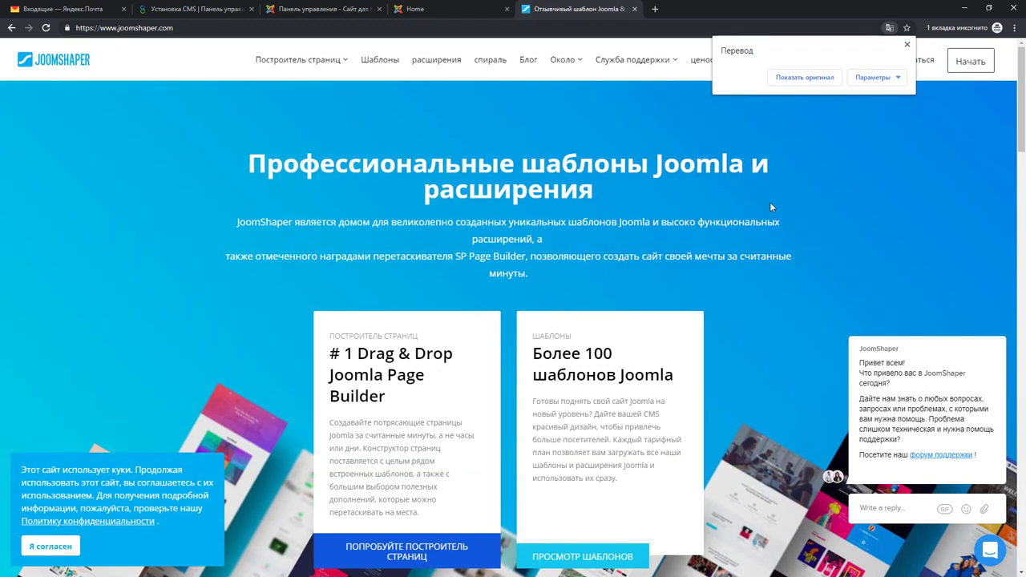
pyautogui.click(411, 138)
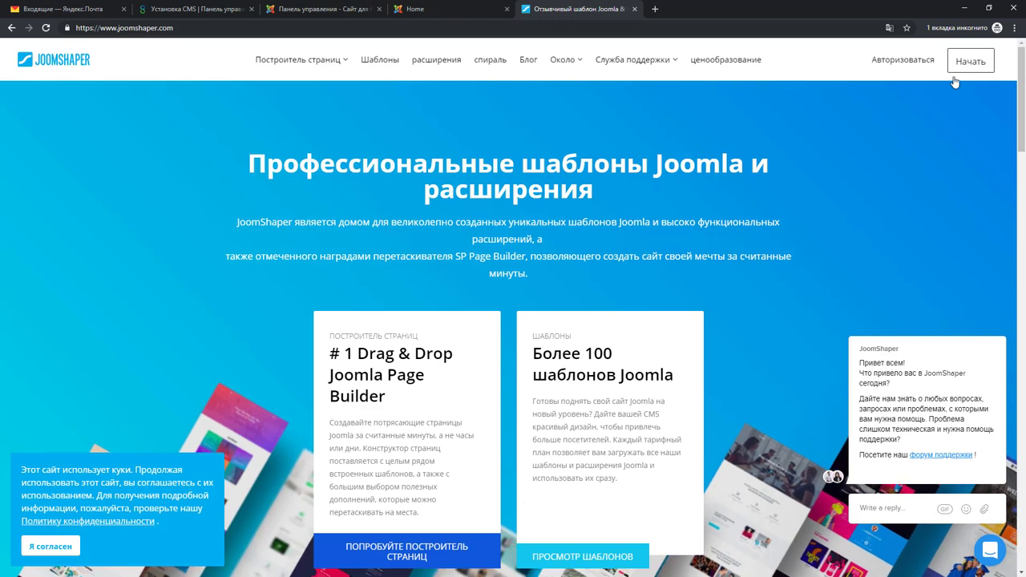
pyautogui.click(889, 27)
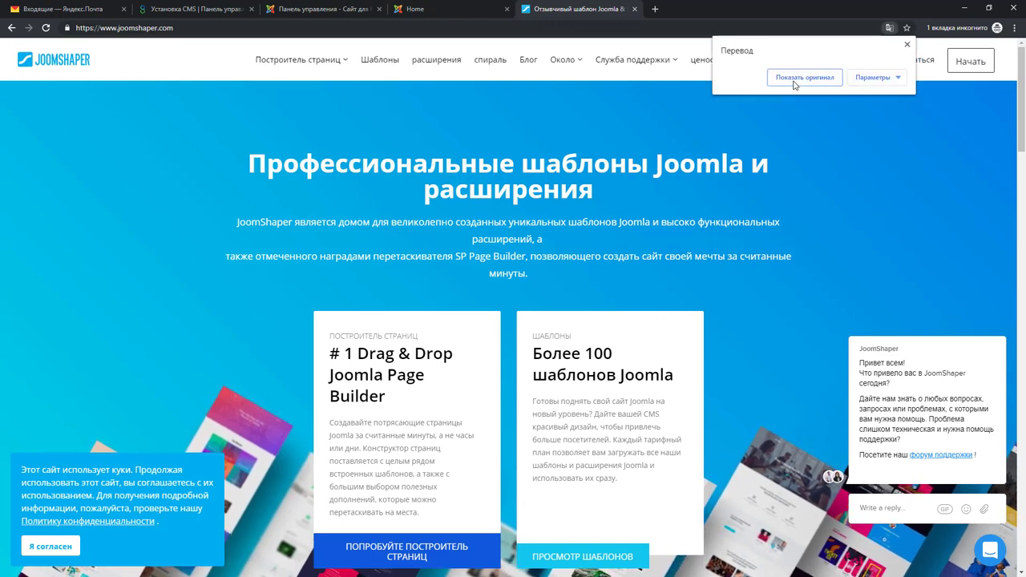
pyautogui.click(794, 80)
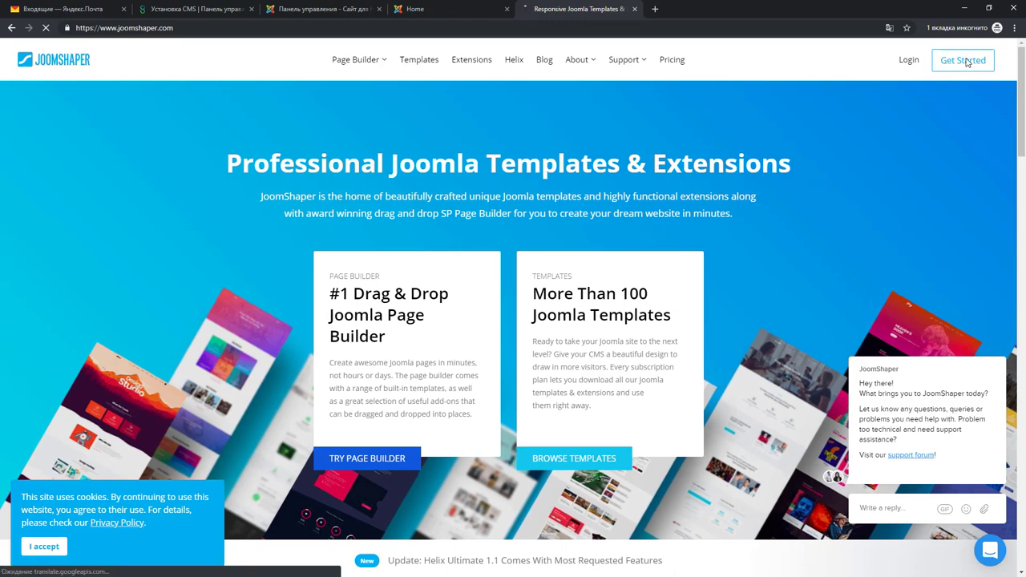
# Look over the JoomShaper Pricing Plans page, then go to the account Login page
pyautogui.click(671, 59)
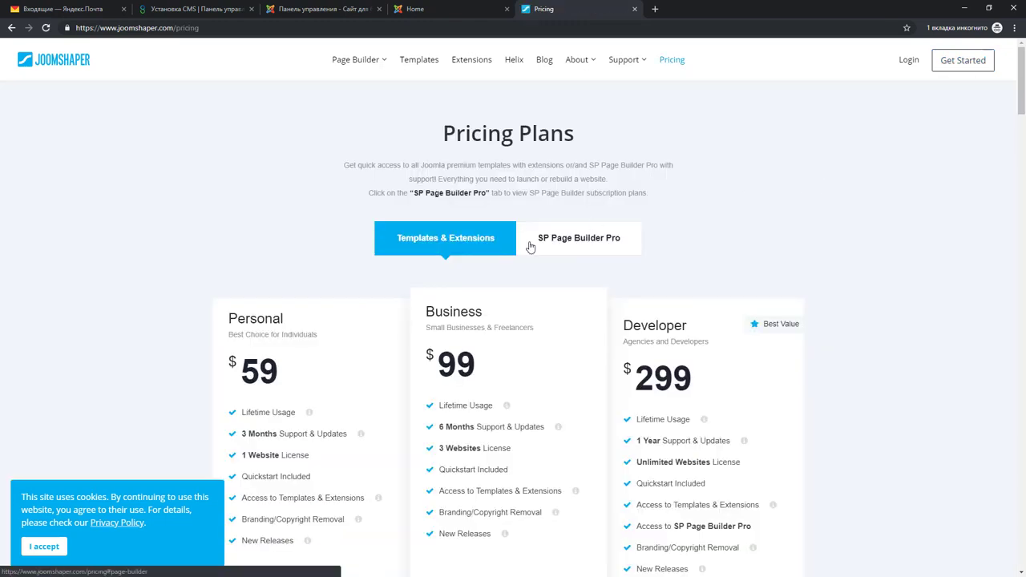
pyautogui.scroll(-7, 393, 327)
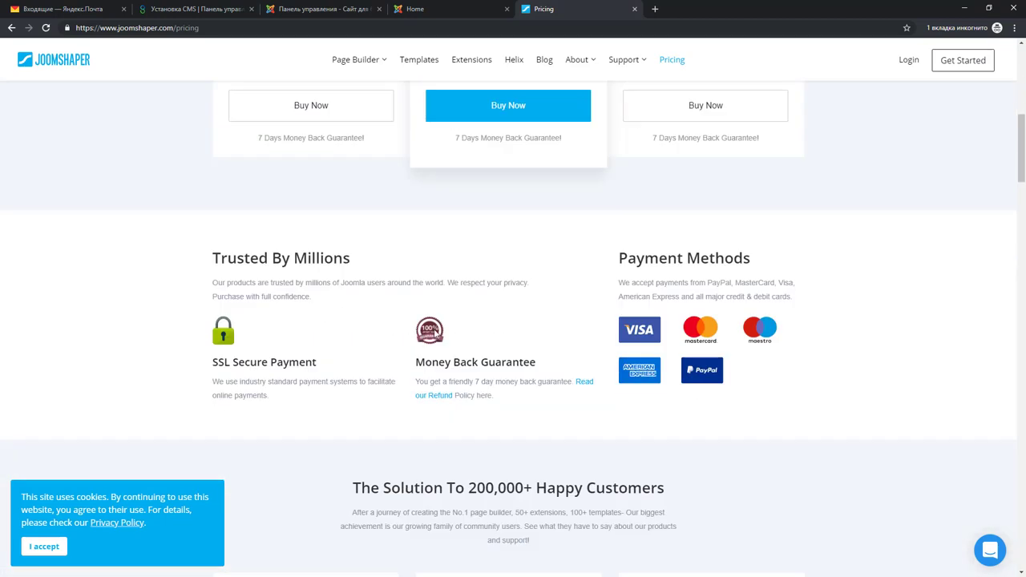
pyautogui.scroll(7, 436, 333)
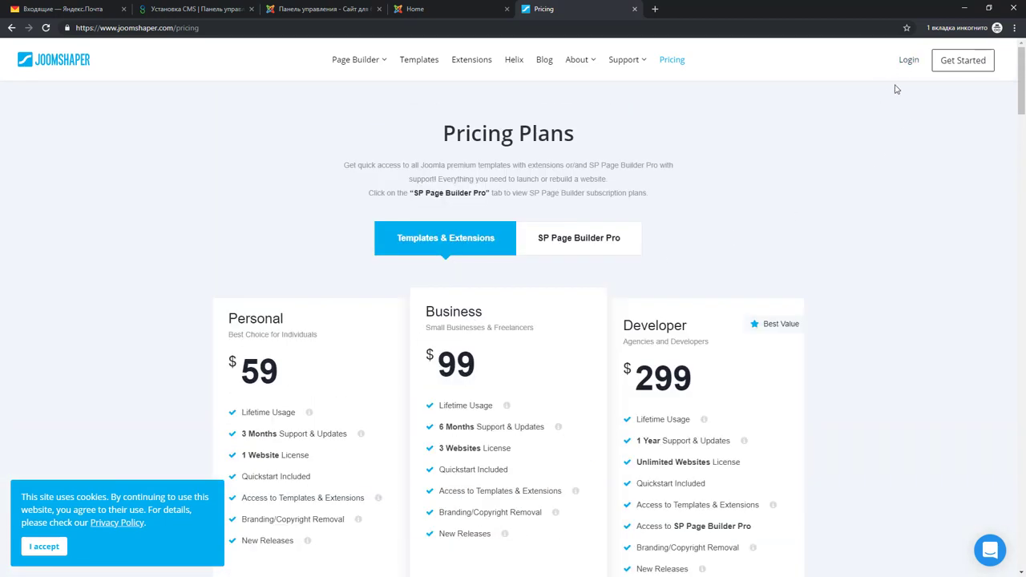
pyautogui.click(909, 61)
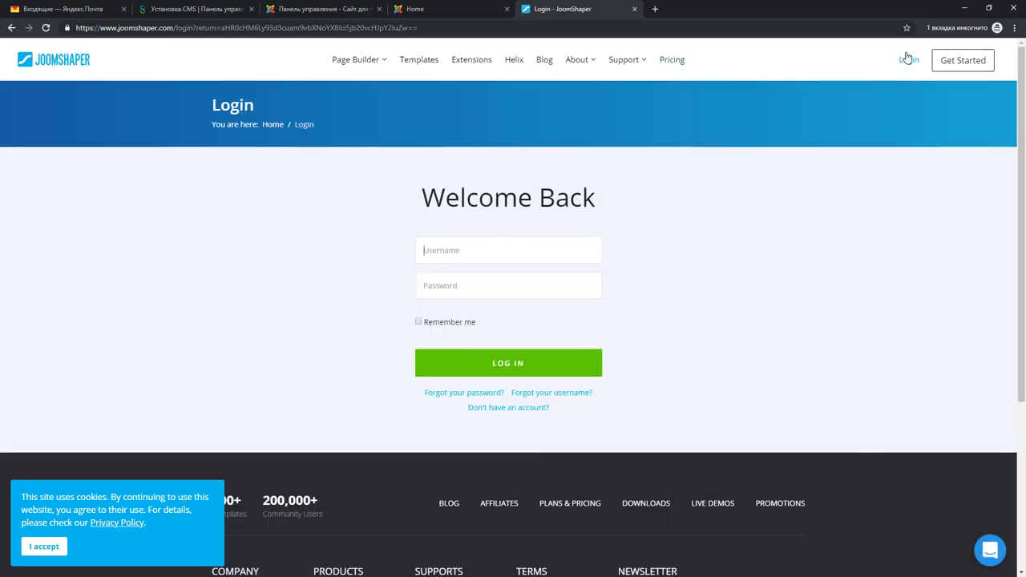
# Open the registration form and enter the user's first name and a username
pyautogui.click(520, 411)
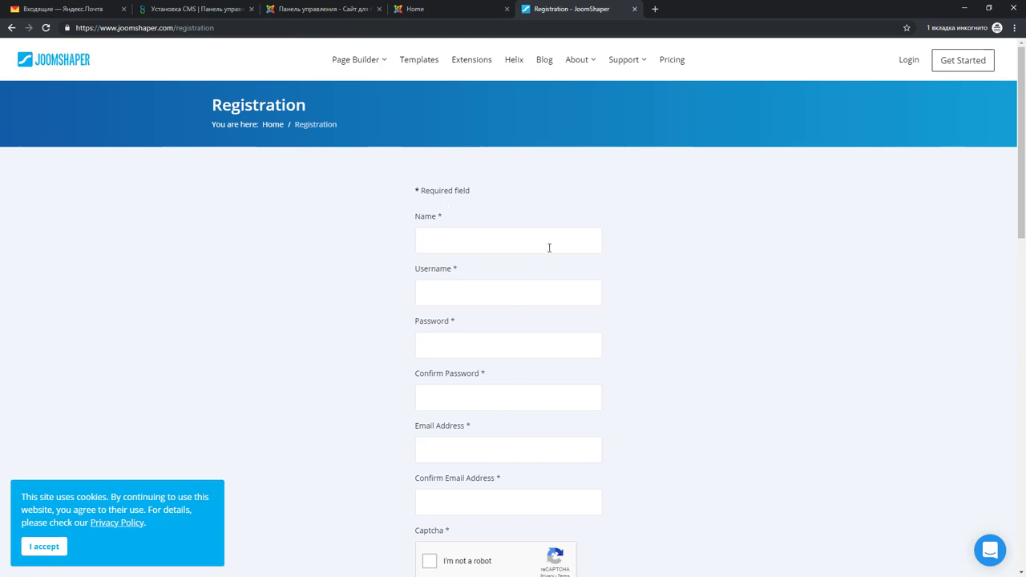
pyautogui.scroll(-1, 662, 271)
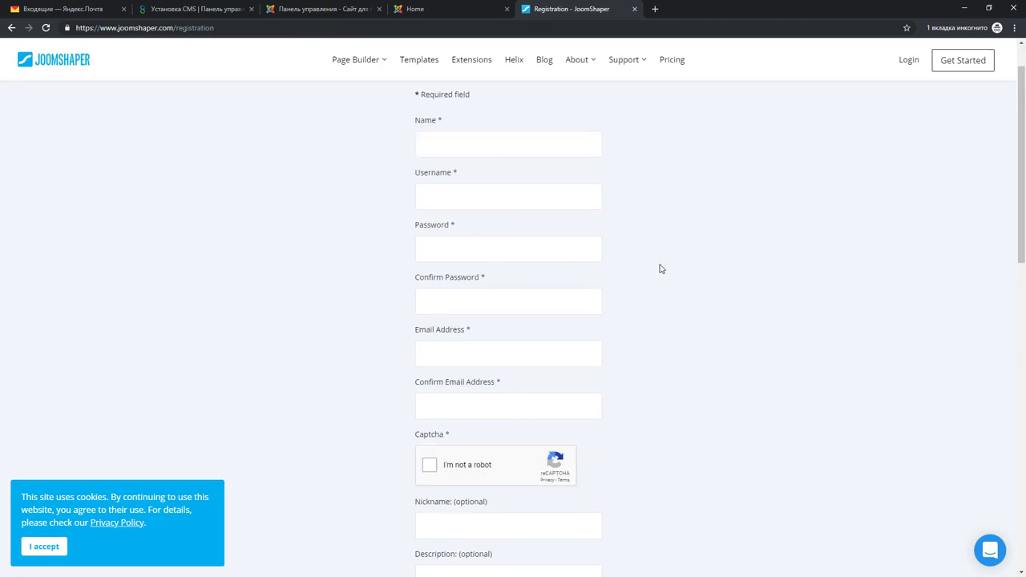
pyautogui.scroll(1, 630, 263)
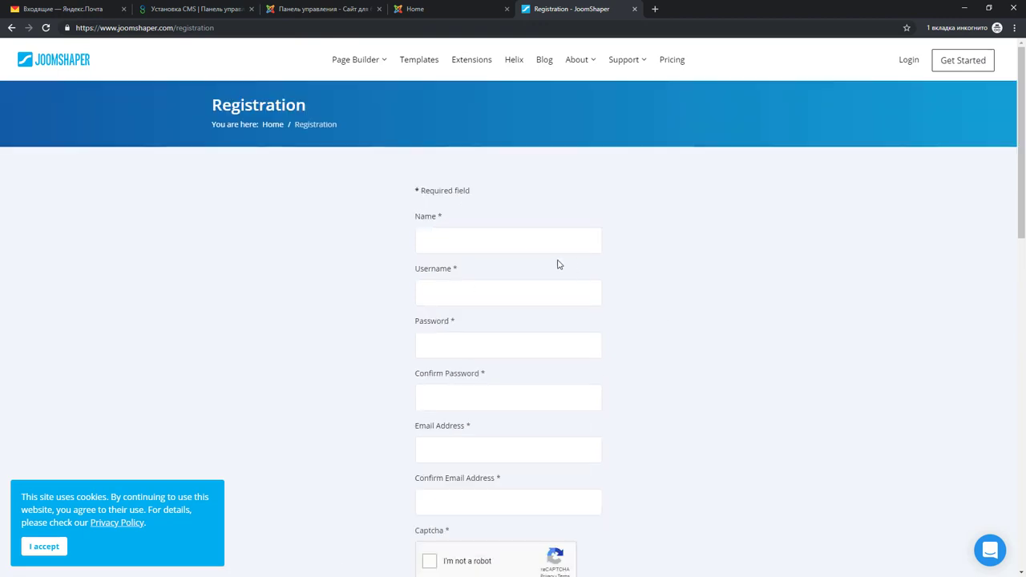
pyautogui.click(517, 238)
pyautogui.write('Dmitry')
pyautogui.press('Tab')
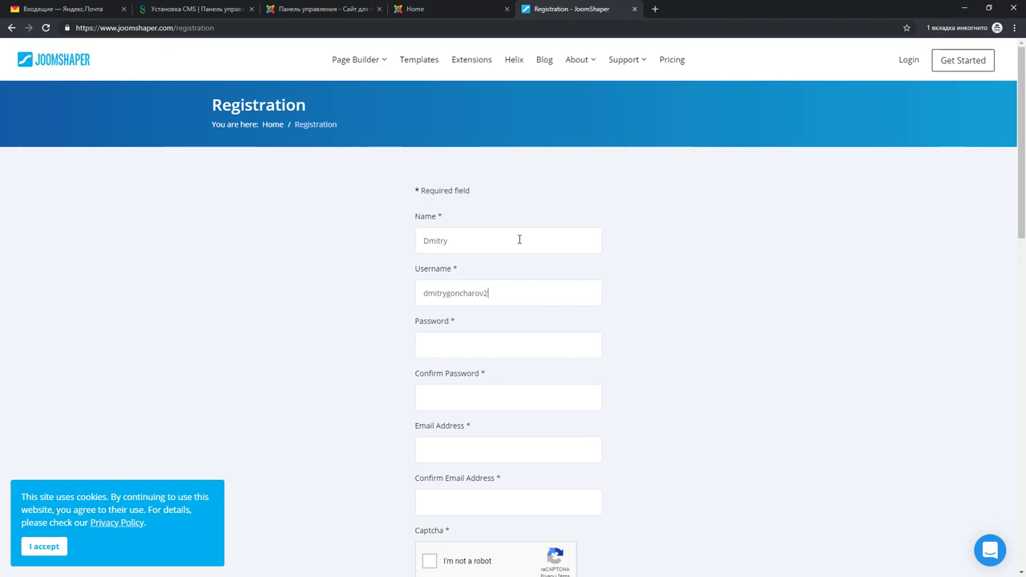
# Fill in the password fields and e-mail address, pasting the same e-mail into Confirm Email
pyautogui.click(496, 344)
pyautogui.write('••••••••••••••••••')
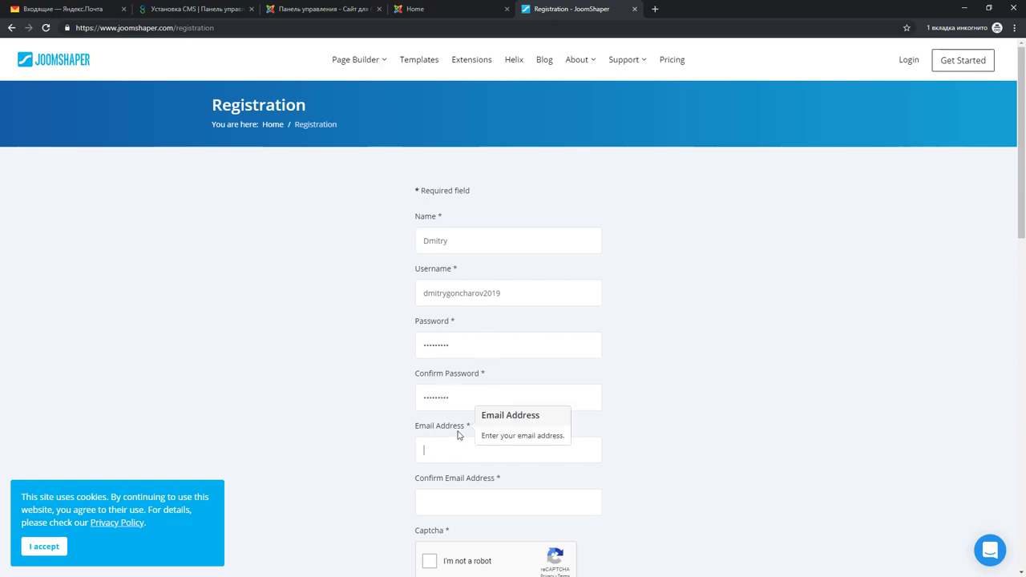
pyautogui.click(456, 452)
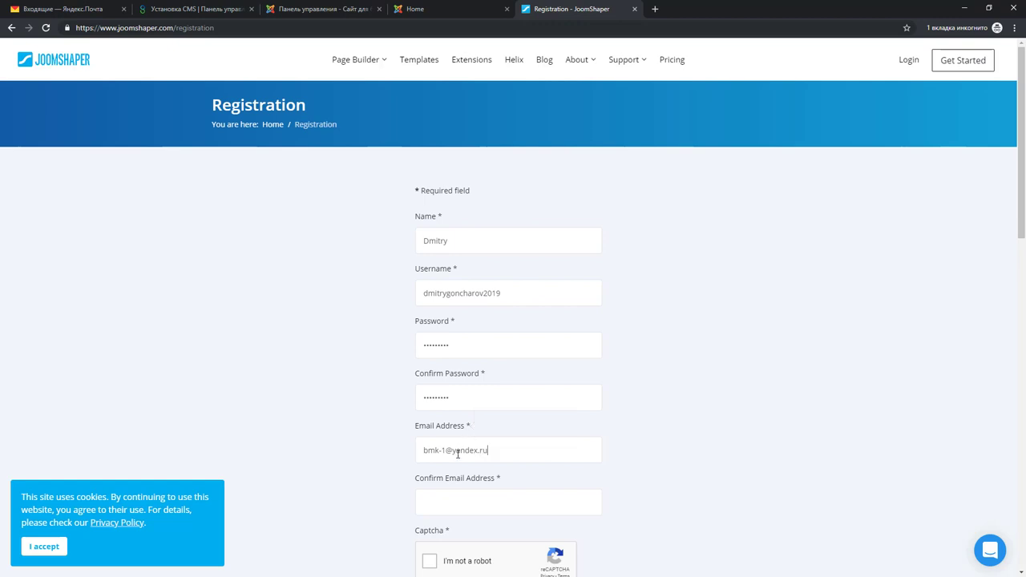
pyautogui.moveTo(456, 451); pyautogui.dragTo(479, 451)
pyautogui.moveTo(524, 451); pyautogui.dragTo(400, 458)
pyautogui.hotkey('ctrl', 'c')
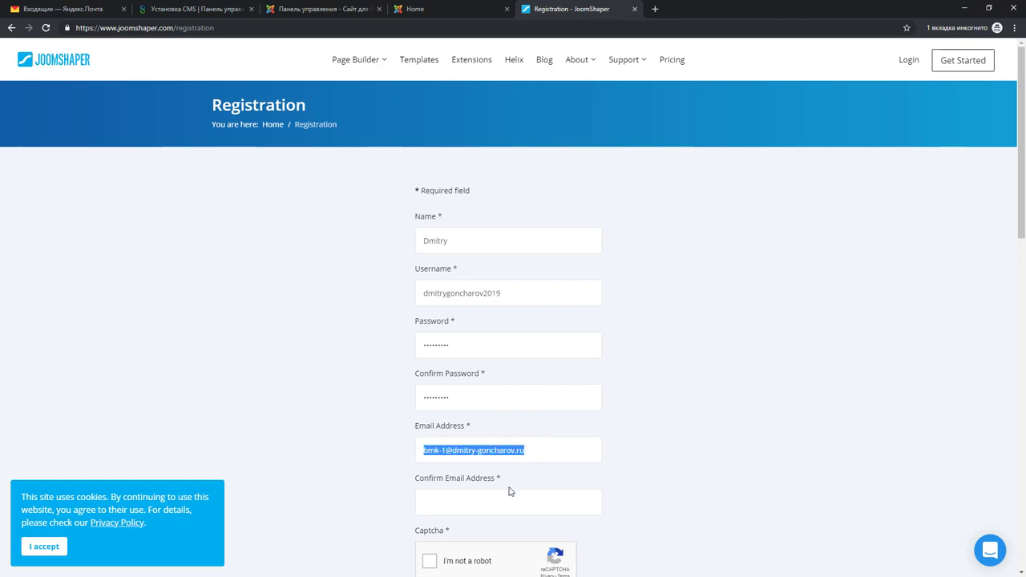
pyautogui.click(486, 501)
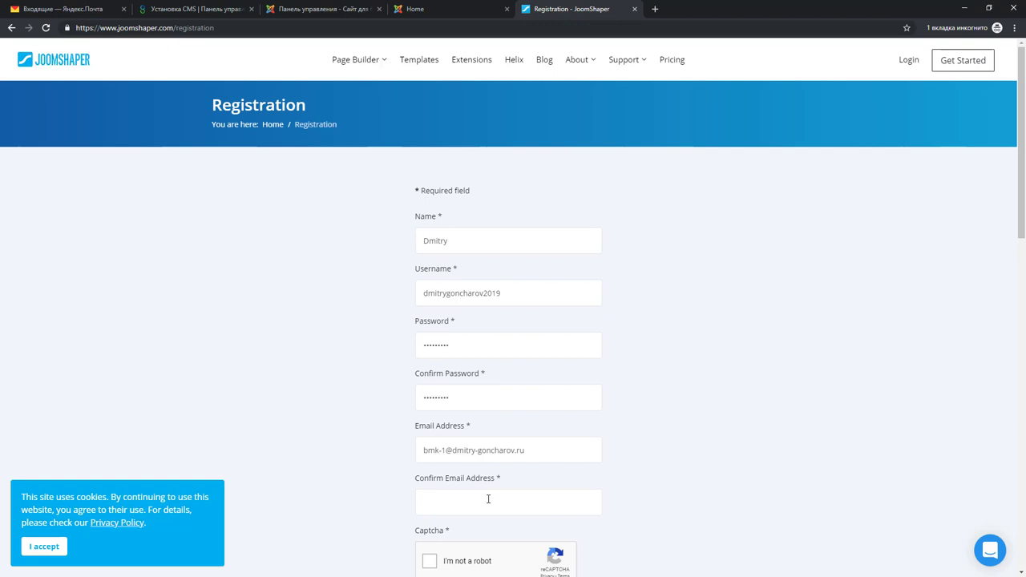
pyautogui.hotkey('ctrl', 'v')
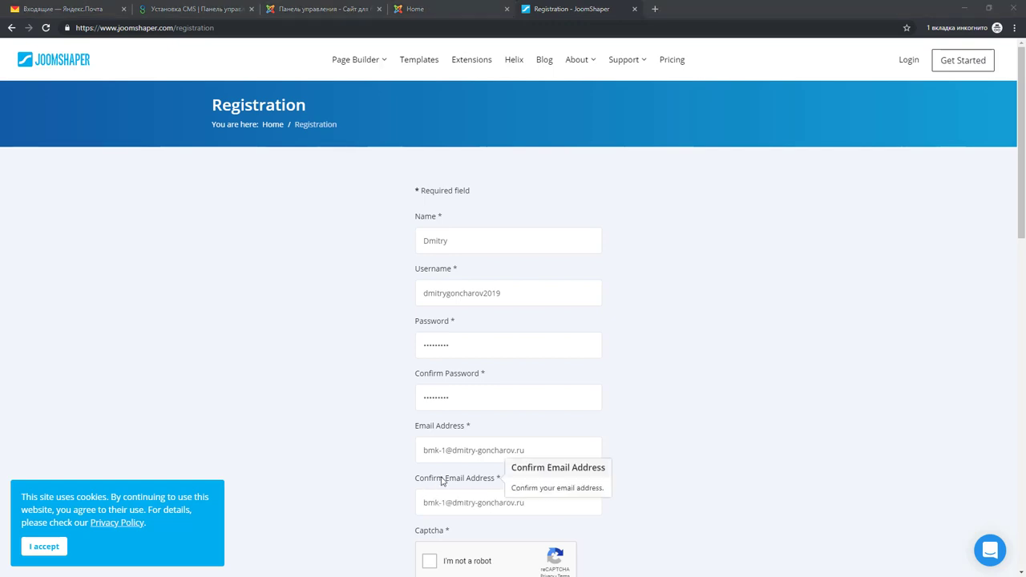
pyautogui.scroll(-1, 520, 485)
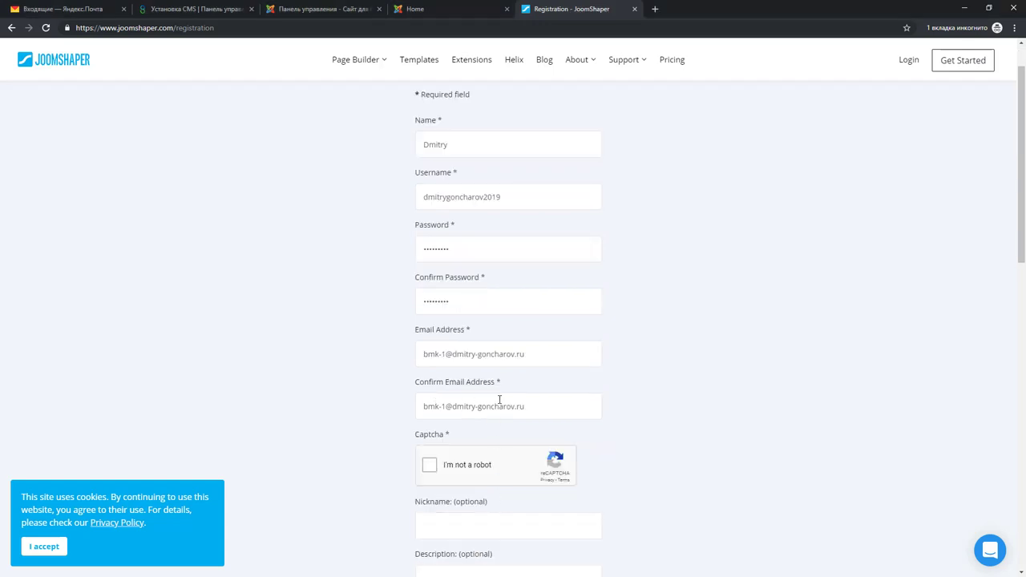
pyautogui.scroll(-1, 474, 460)
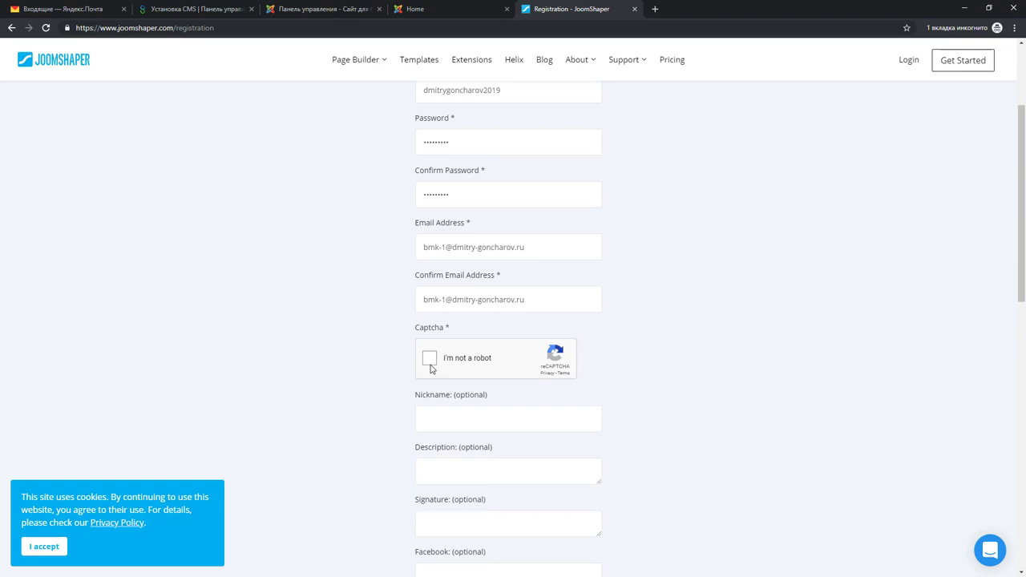
# Solve the reCAPTCHA by selecting the three shop front images and verifying, then scroll to Register
pyautogui.click(429, 361)
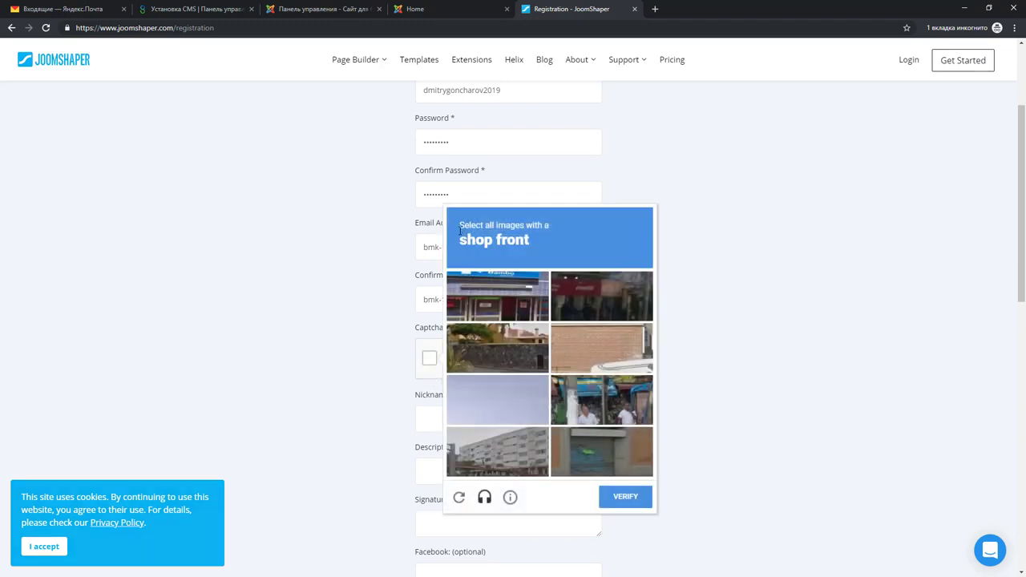
pyautogui.moveTo(461, 245); pyautogui.dragTo(529, 240)
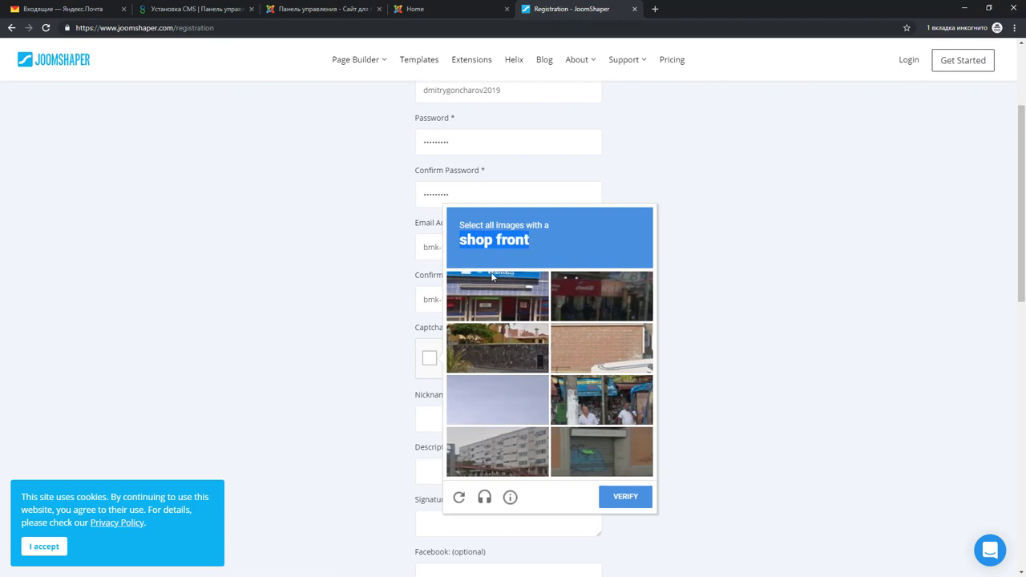
pyautogui.click(492, 295)
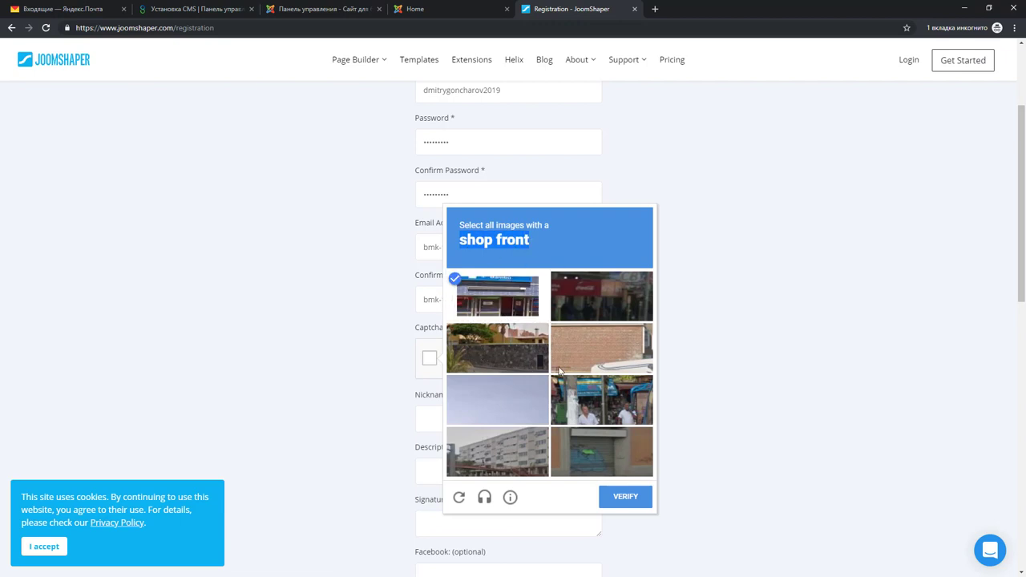
pyautogui.click(603, 303)
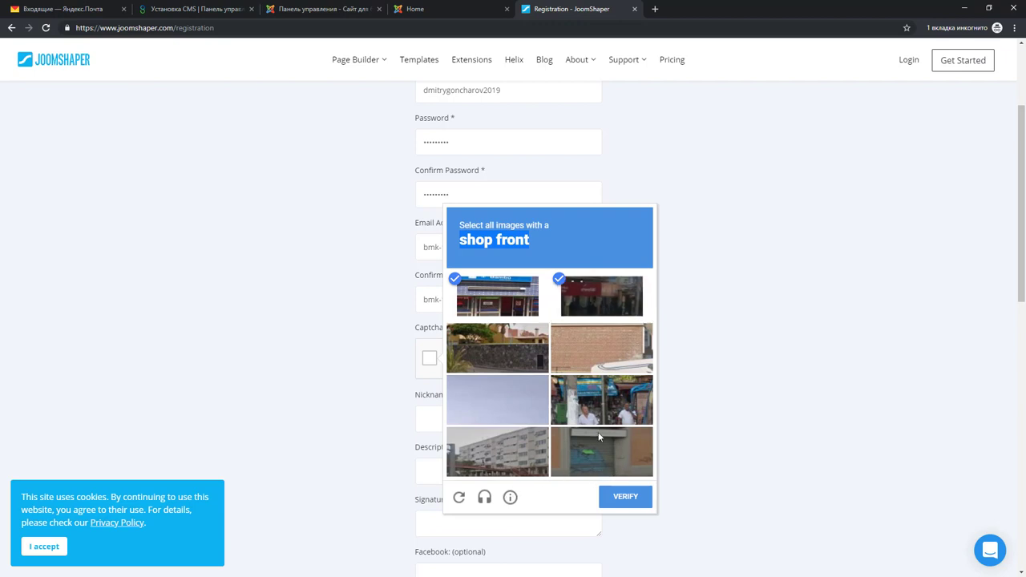
pyautogui.click(602, 407)
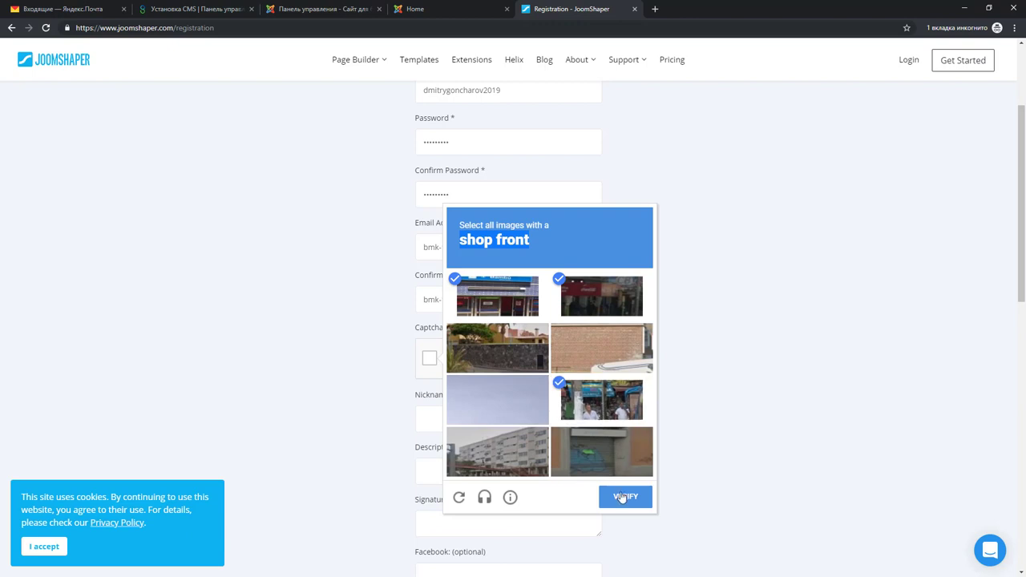
pyautogui.click(629, 499)
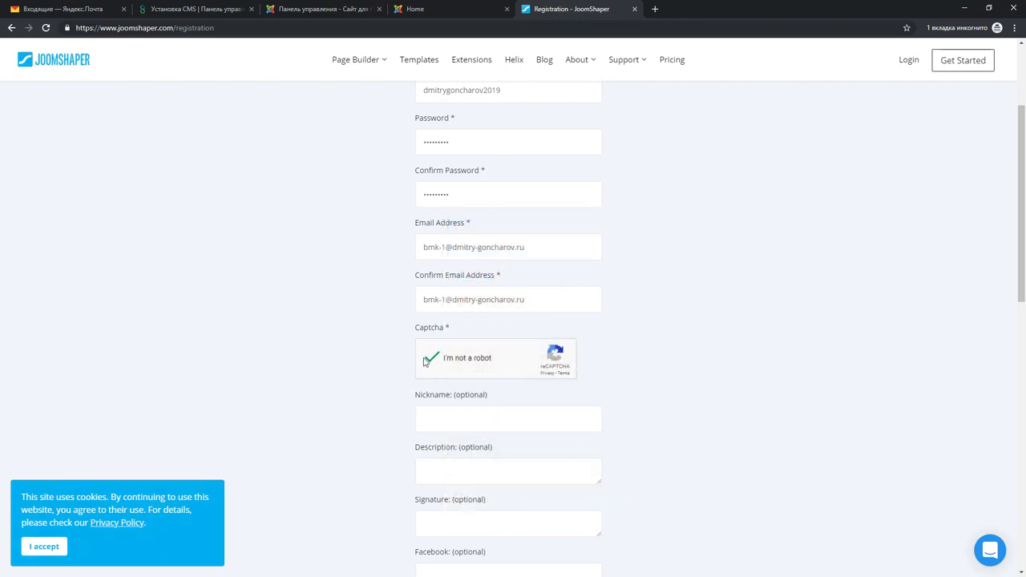
pyautogui.scroll(-1, 609, 365)
pyautogui.scroll(-1, 469, 240)
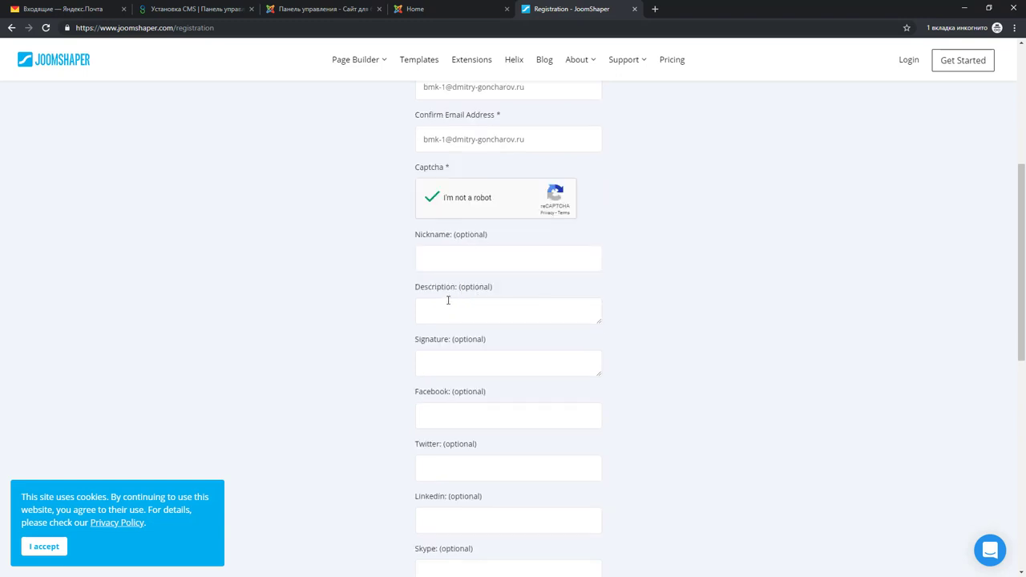
pyautogui.scroll(-3, 461, 344)
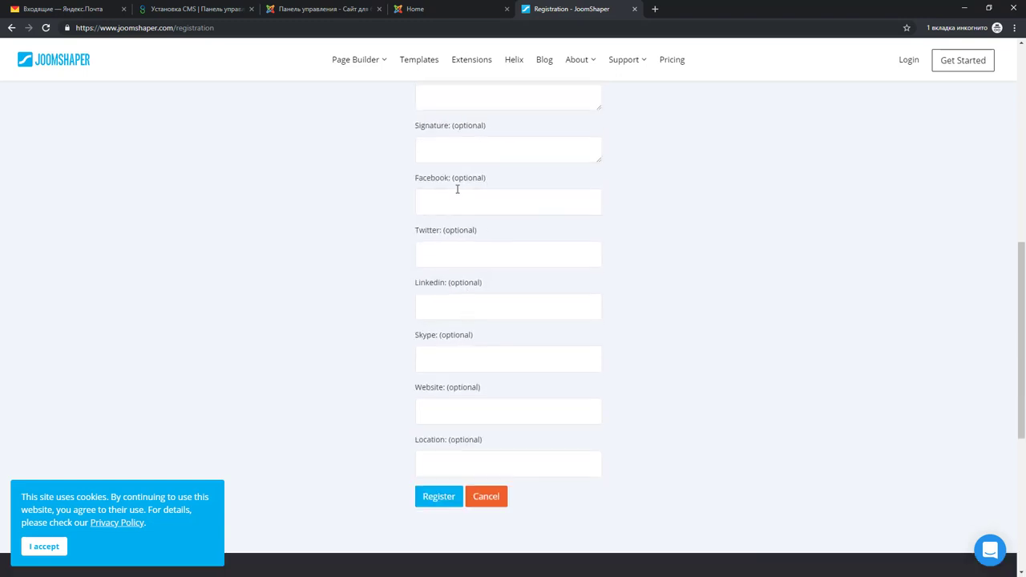
# Submit the registration, read the account-created notice, and switch to the mail inbox tab
pyautogui.click(440, 499)
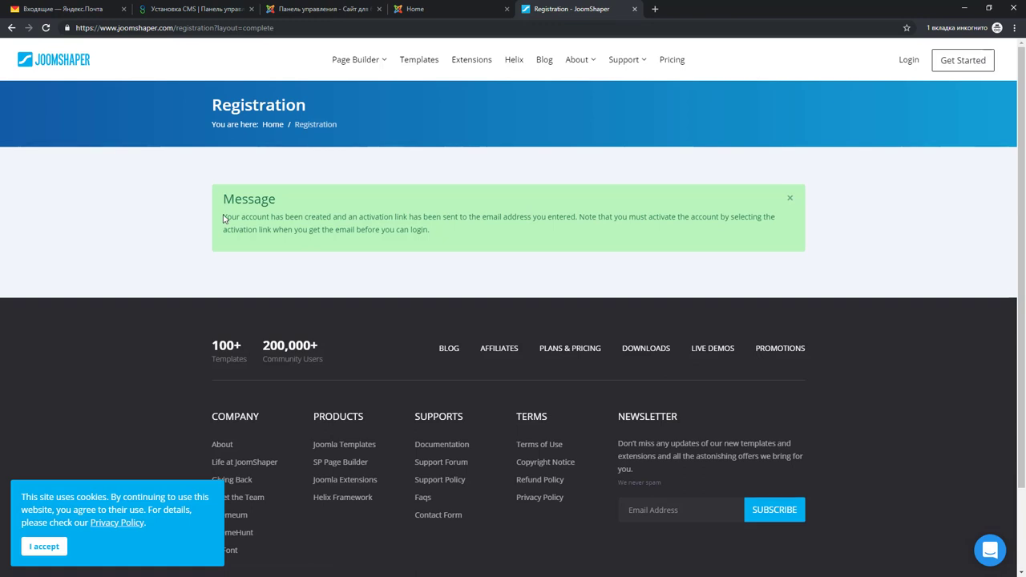
pyautogui.moveTo(223, 216); pyautogui.dragTo(451, 238)
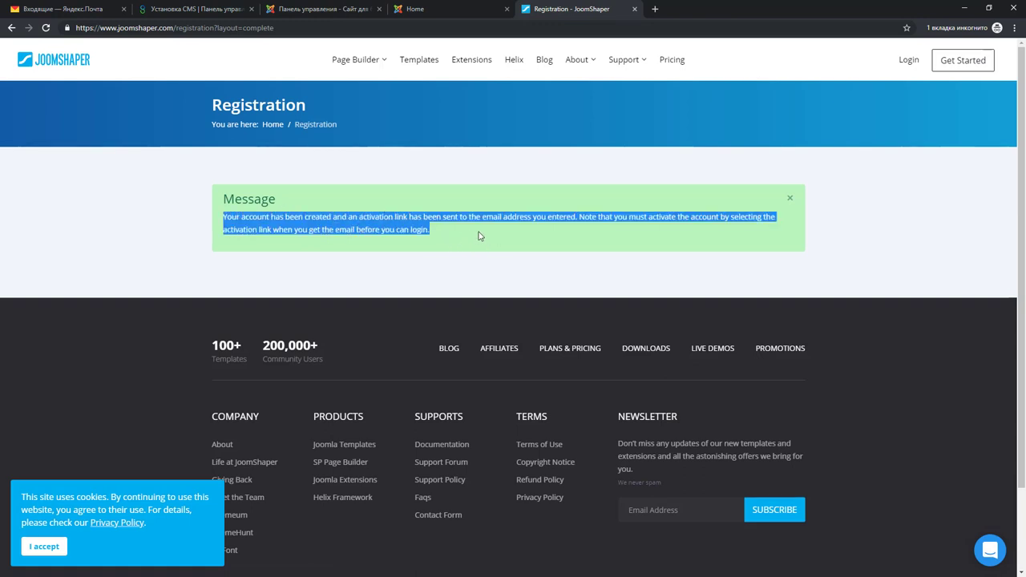
pyautogui.rightClick(478, 232)
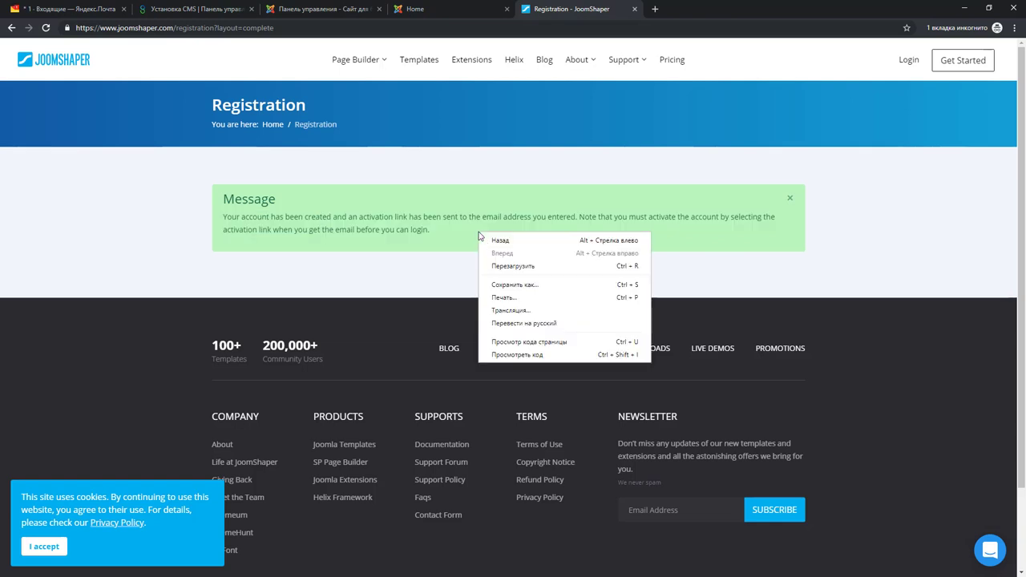
pyautogui.click(510, 323)
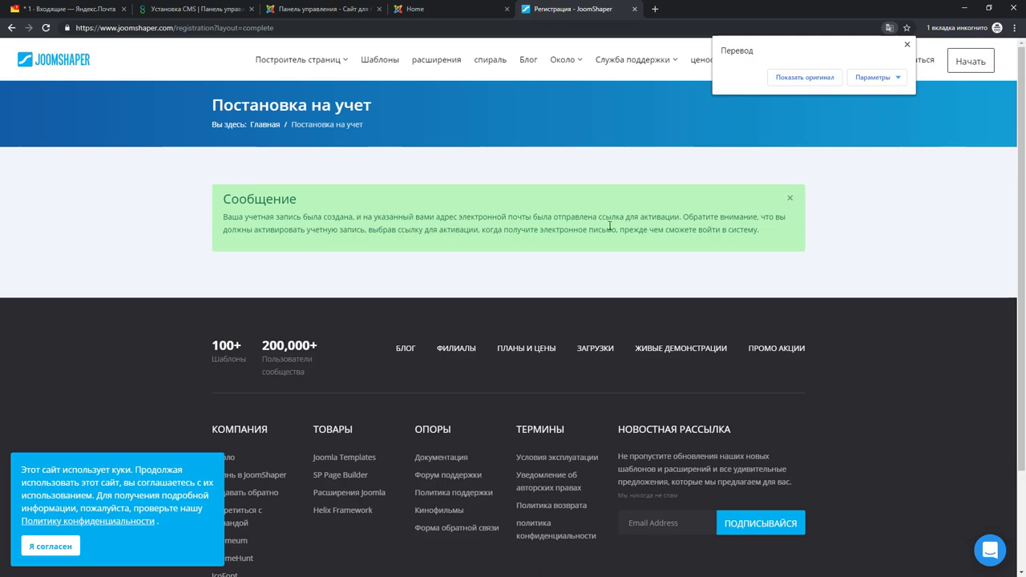
pyautogui.click(796, 80)
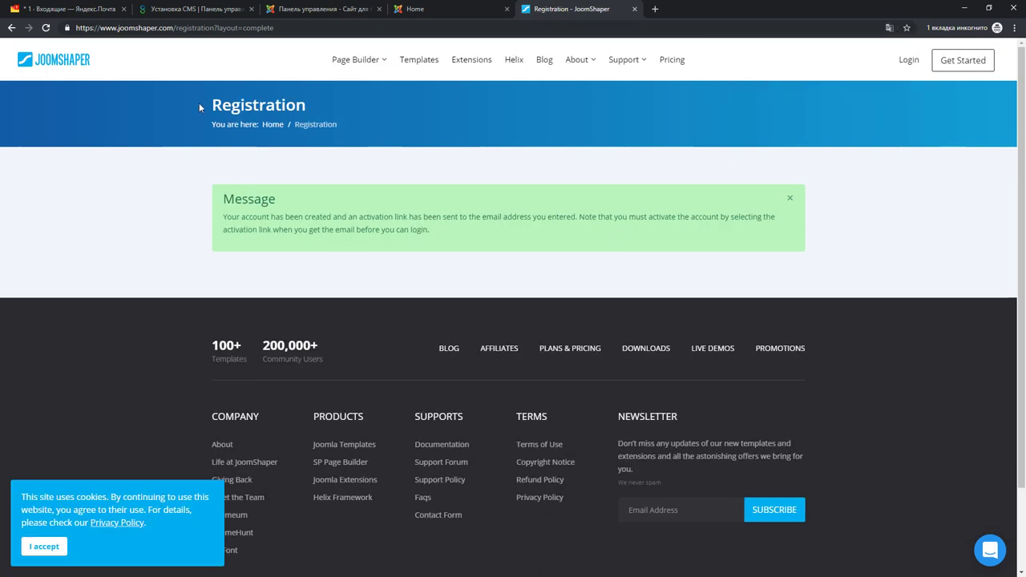
pyautogui.click(47, 10)
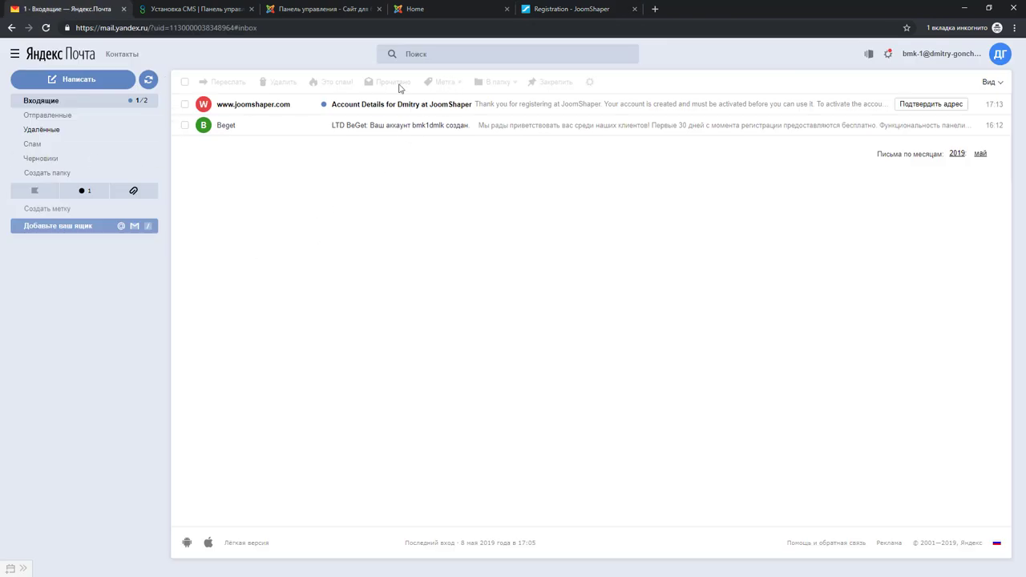
# Open the 'Account Details for JoomShaper' email and follow its activation link
pyautogui.click(504, 109)
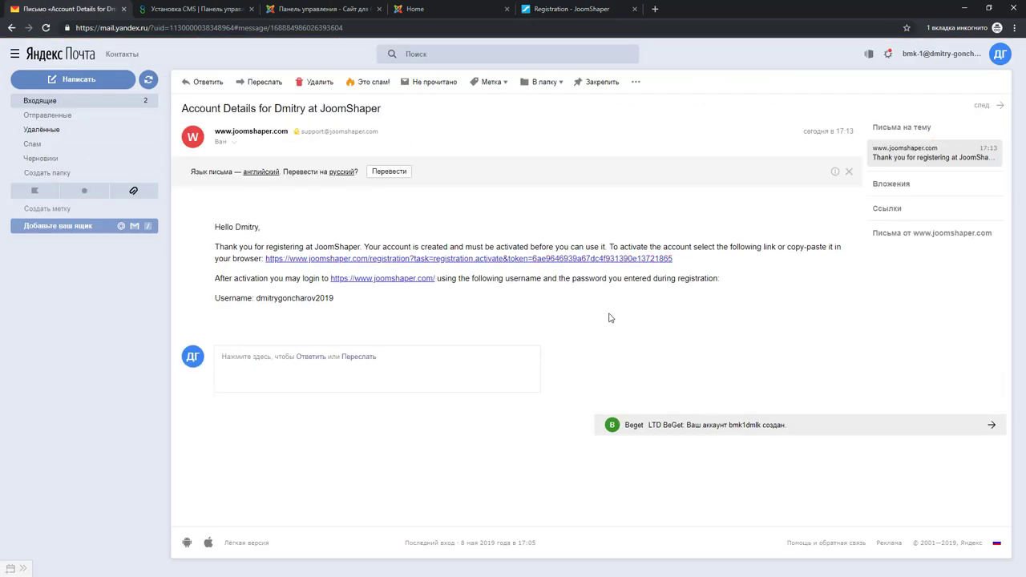
pyautogui.click(377, 260)
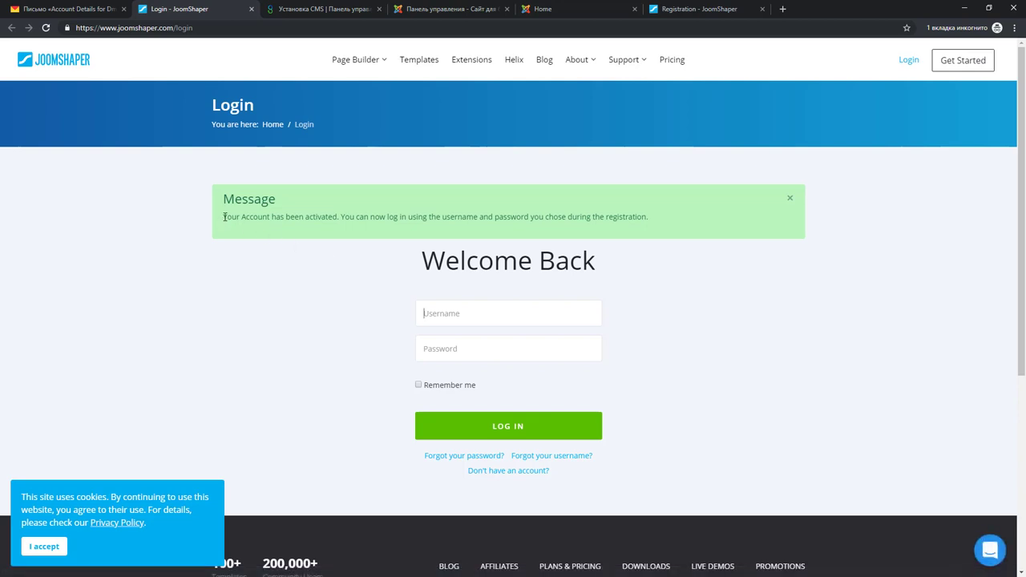
# Log in with the new account's username and password, with Remember me ticked
pyautogui.moveTo(224, 217); pyautogui.dragTo(640, 218)
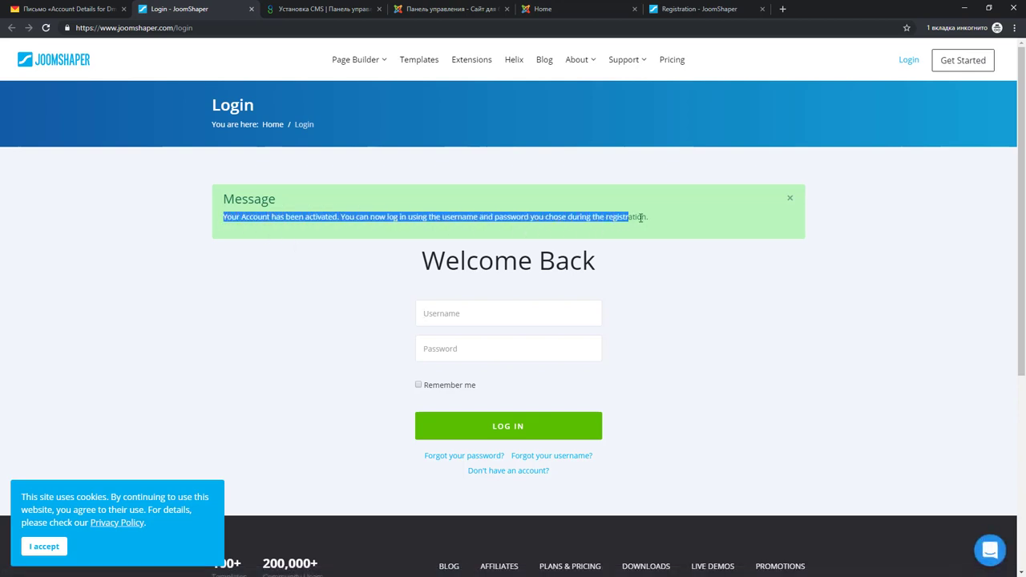
pyautogui.click(513, 318)
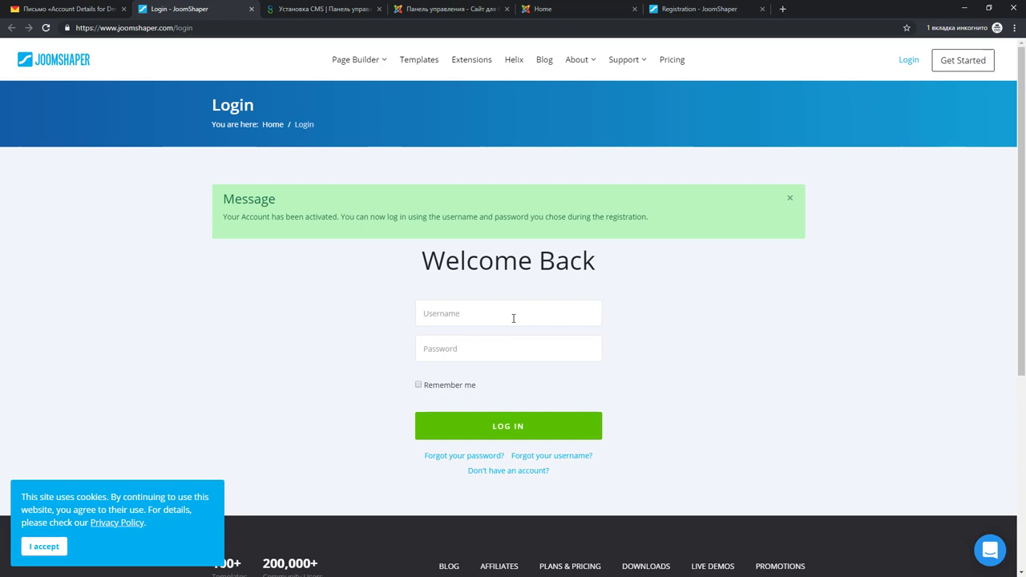
pyautogui.press('Tab')
pyautogui.write('••')
pyautogui.click(417, 387)
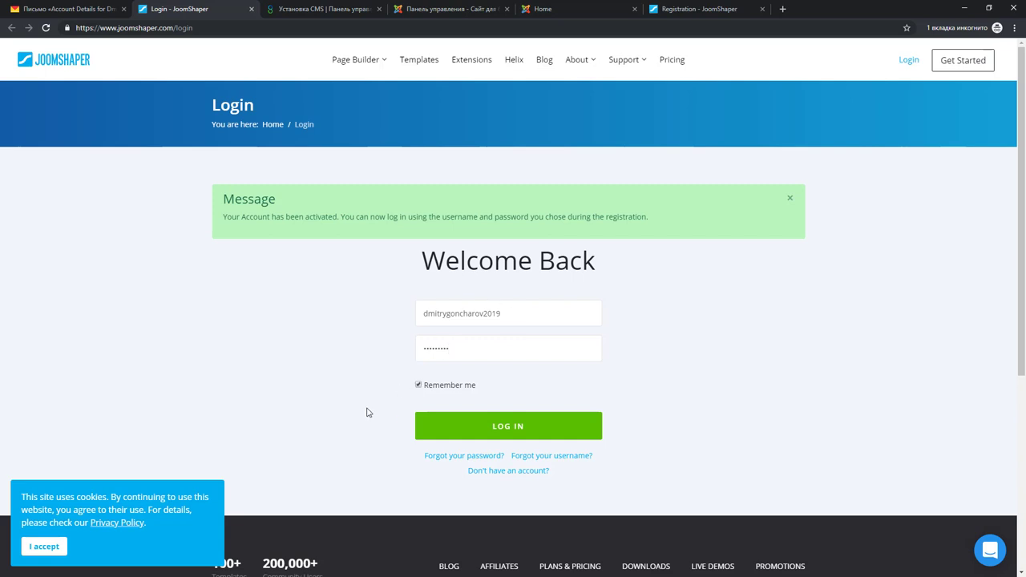
pyautogui.click(513, 425)
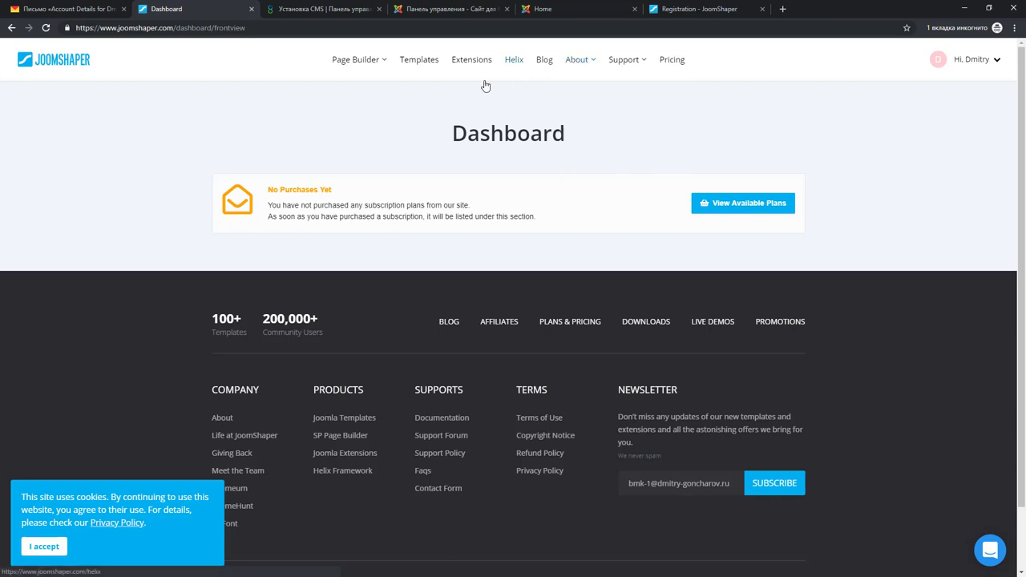
# Open the JoomShaper Joomla templates catalogue and dismiss the cookie consent notice
pyautogui.moveTo(350, 59)
pyautogui.click(419, 64)
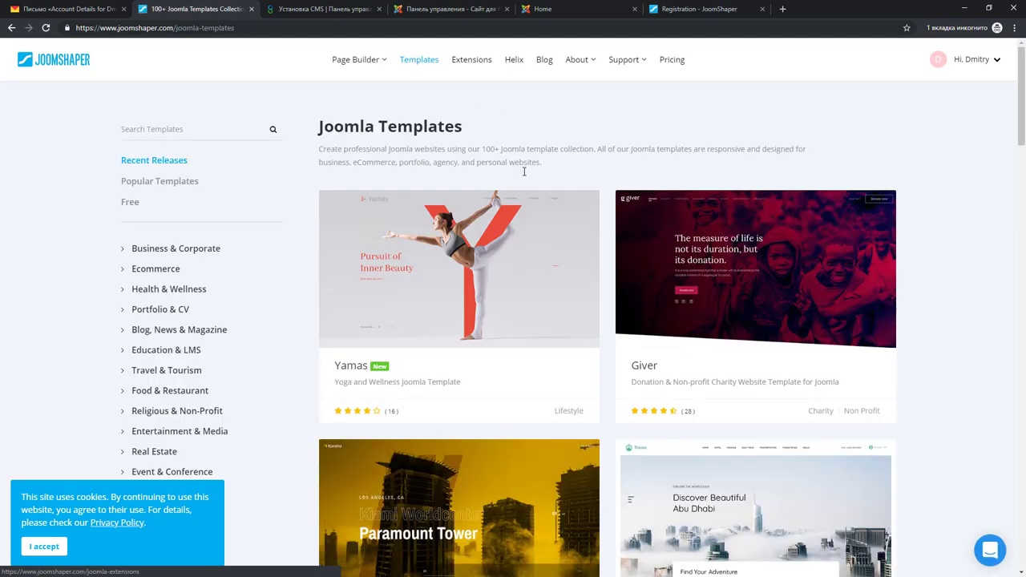
pyautogui.click(44, 546)
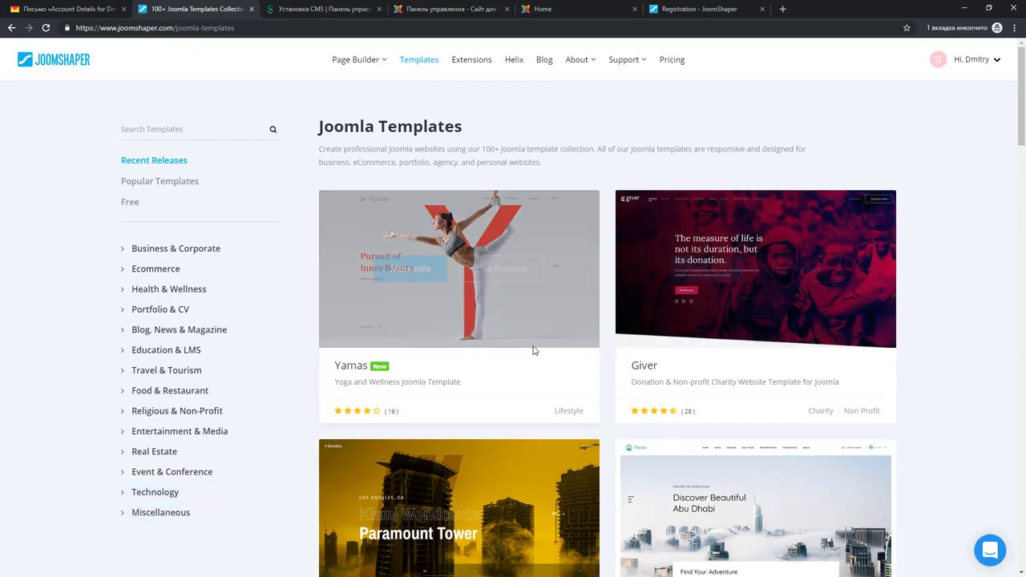
pyautogui.scroll(-3, 521, 294)
pyautogui.scroll(-5, 721, 292)
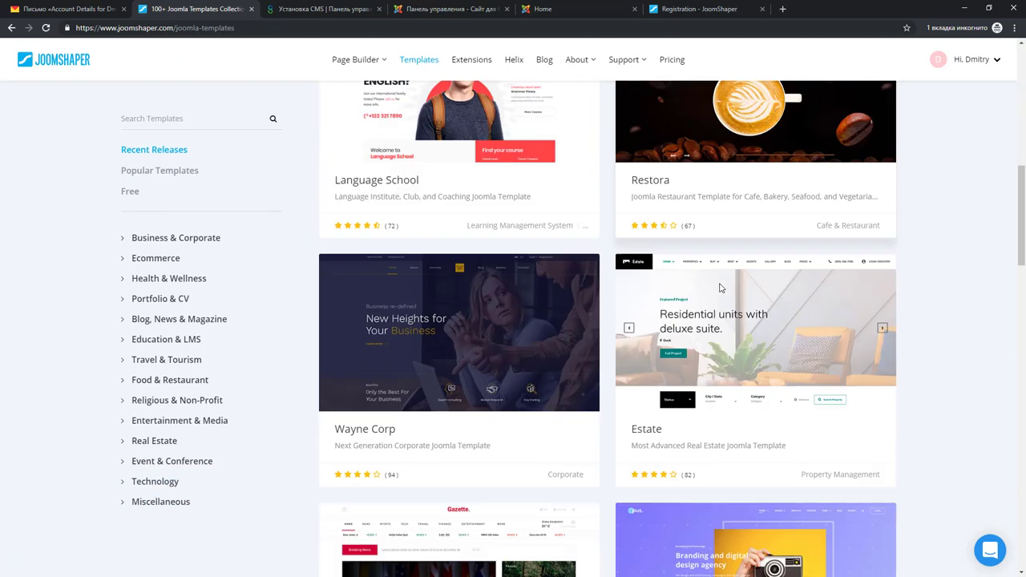
pyautogui.scroll(7, 710, 297)
pyautogui.scroll(1, 710, 298)
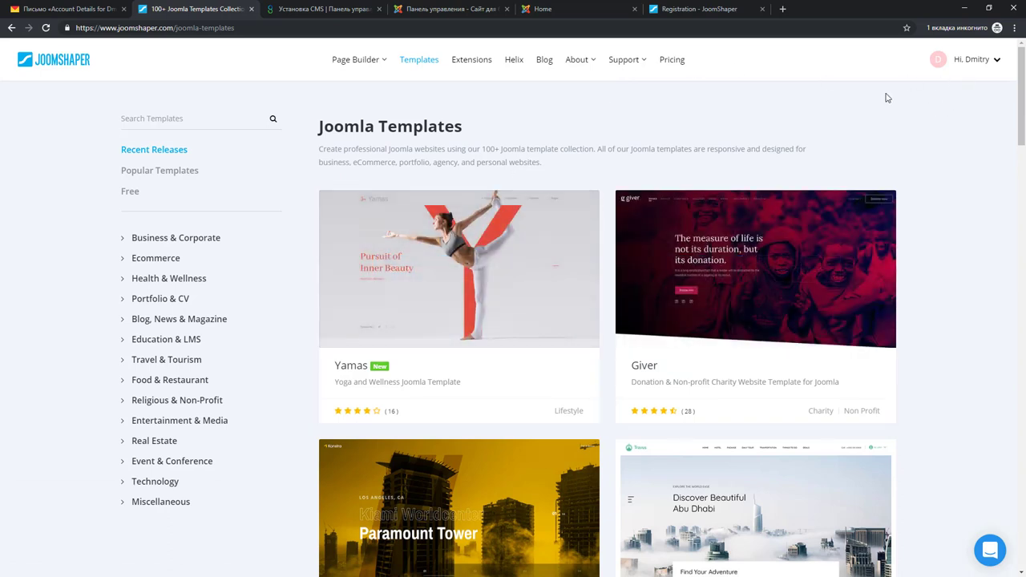
# Filter the catalogue to Free templates and scroll back up to the Helix Ultimate card
pyautogui.moveTo(385, 254)
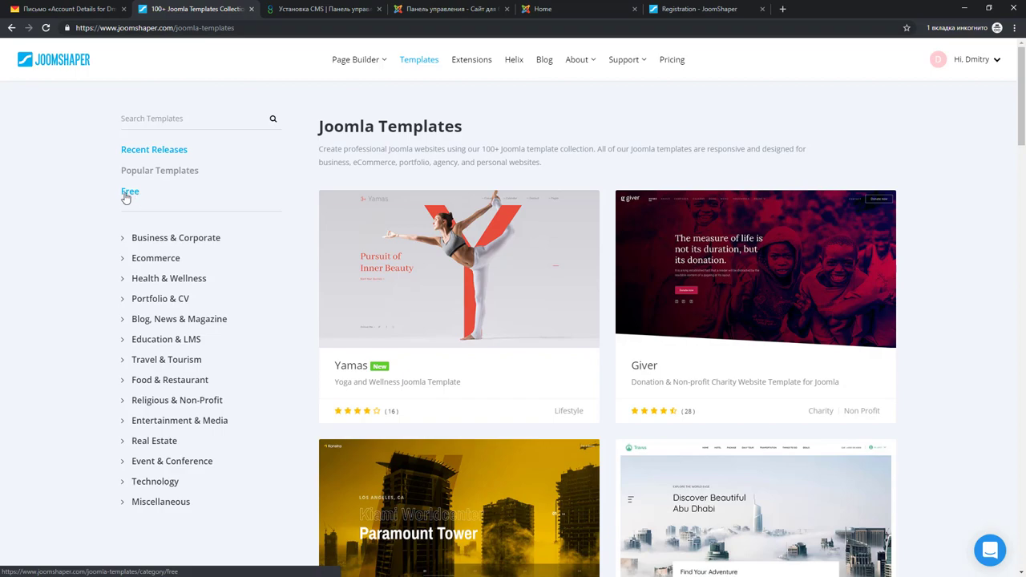
pyautogui.click(134, 198)
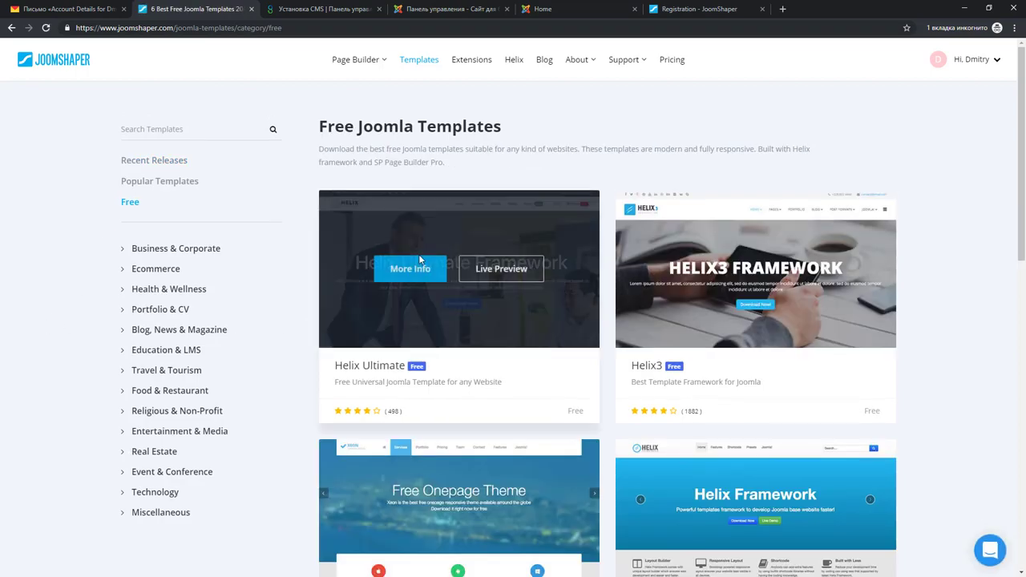
pyautogui.scroll(-1, 527, 249)
pyautogui.scroll(-3, 527, 249)
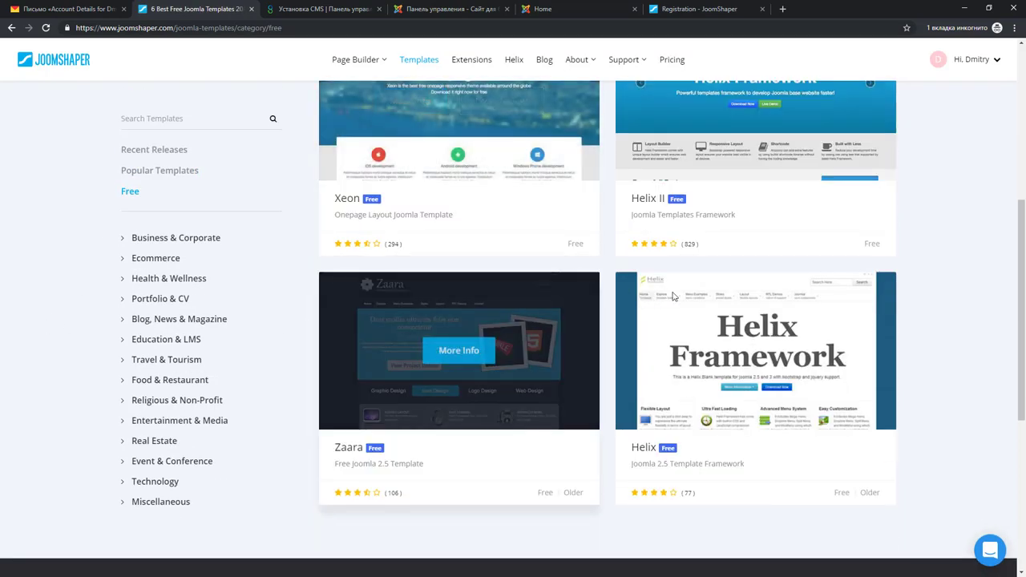
pyautogui.scroll(3, 646, 363)
pyautogui.scroll(-2, 767, 385)
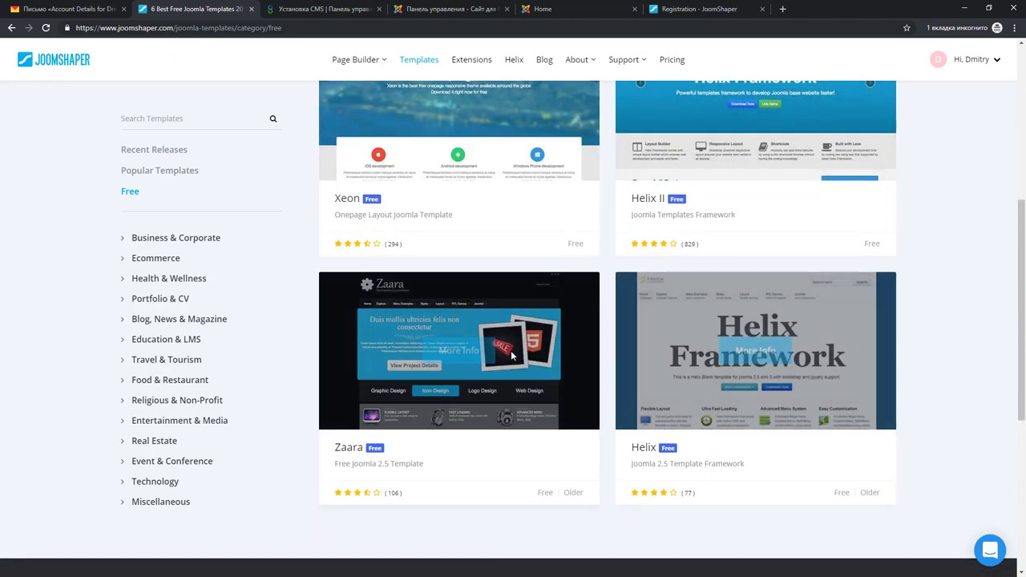
pyautogui.scroll(1, 512, 308)
pyautogui.scroll(2, 513, 308)
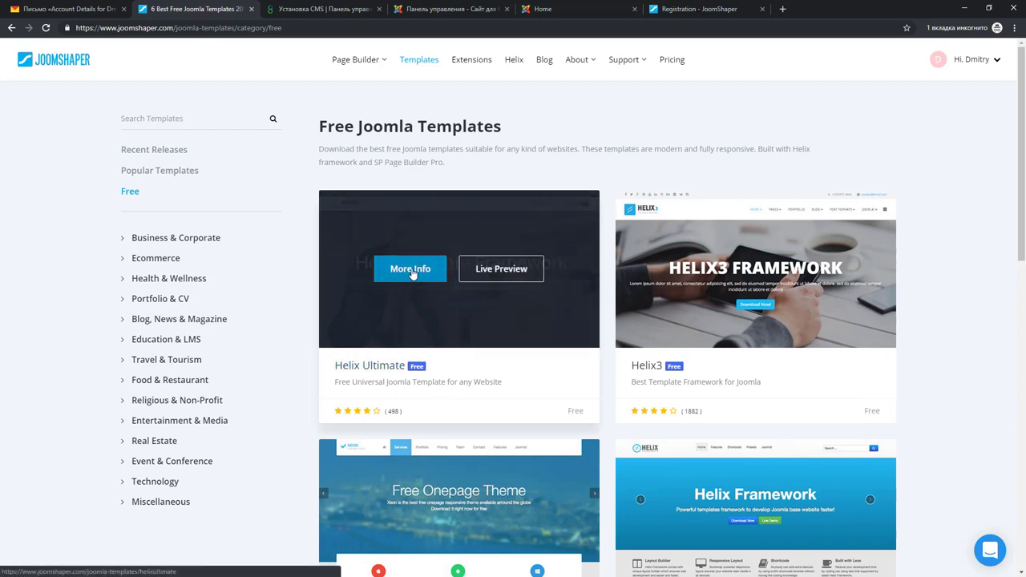
# Open Helix Ultimate's More Info page and go to its Downloads page with the Quickstart Pack and Template
pyautogui.click(412, 275)
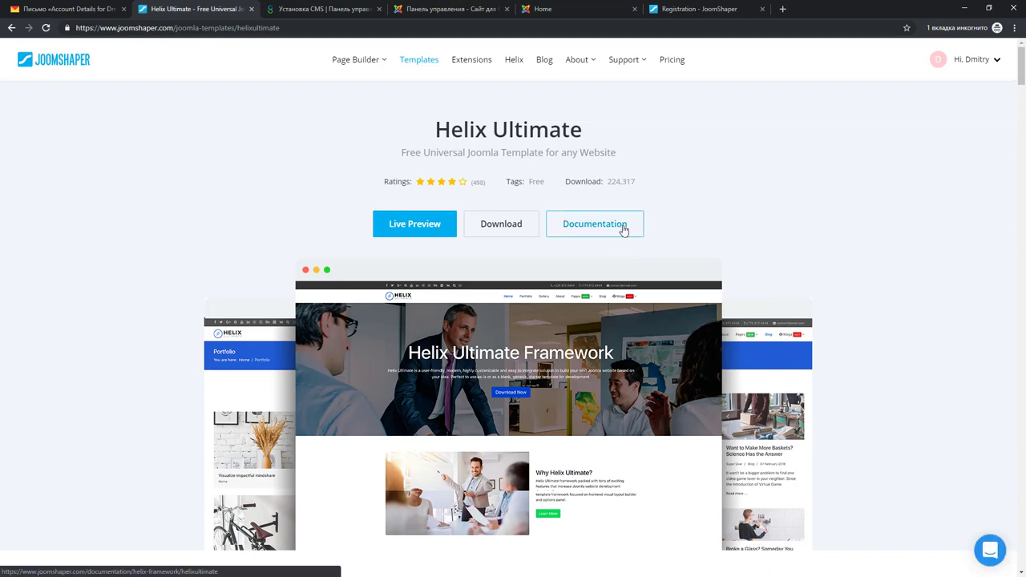
pyautogui.scroll(-8, 553, 247)
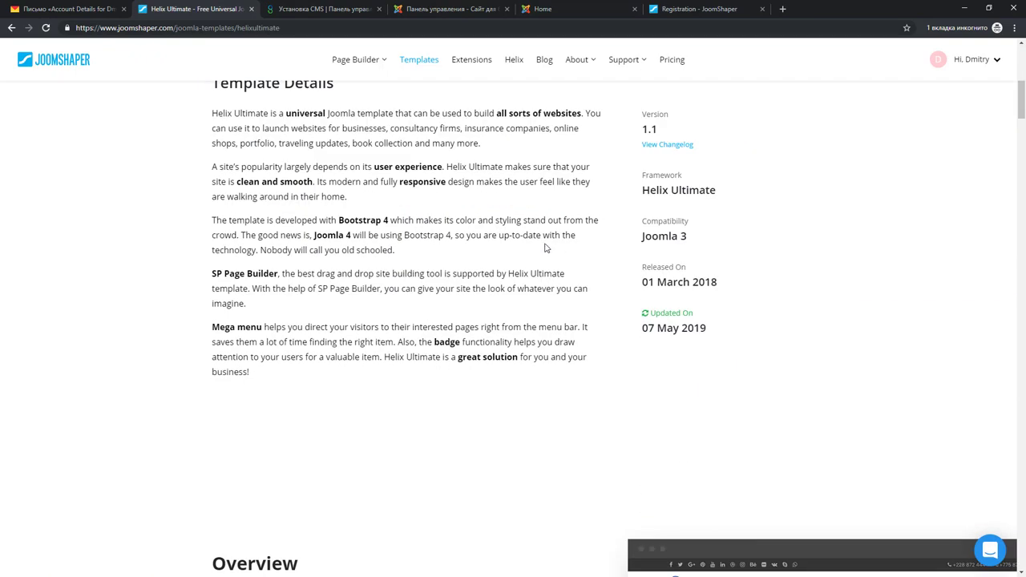
pyautogui.scroll(-3, 464, 253)
pyautogui.scroll(-15, 463, 253)
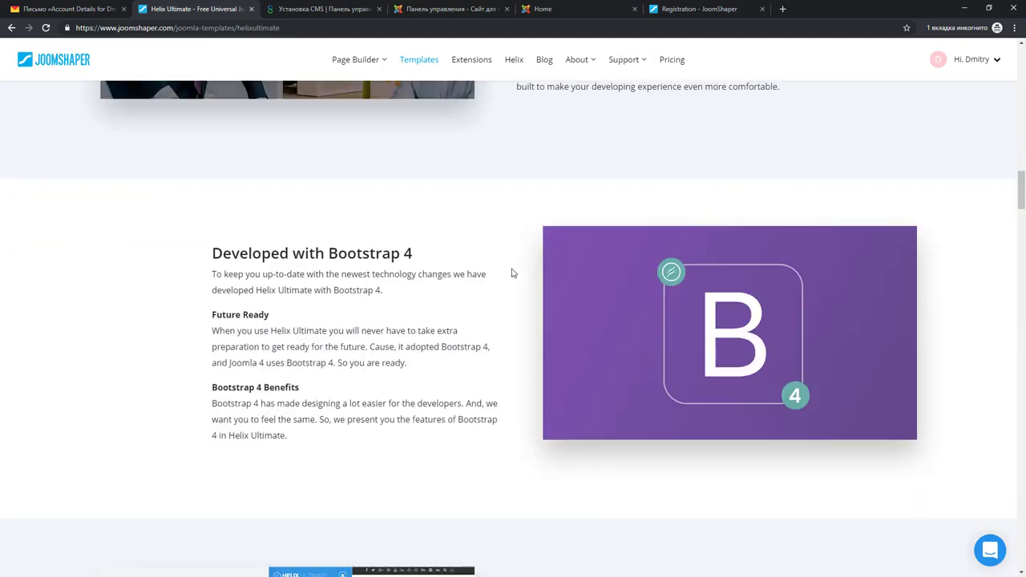
pyautogui.scroll(18, 548, 288)
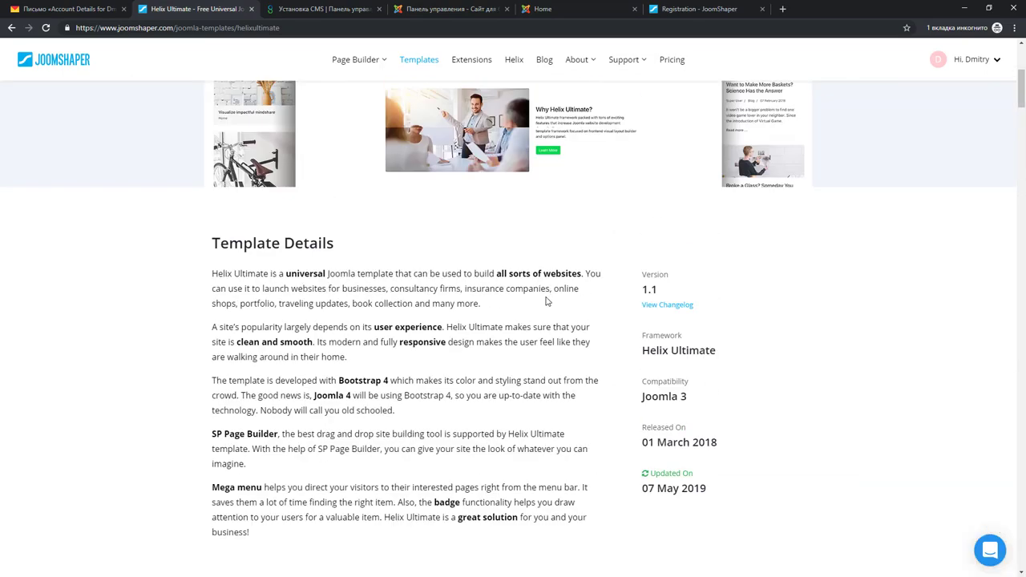
pyautogui.scroll(5, 545, 303)
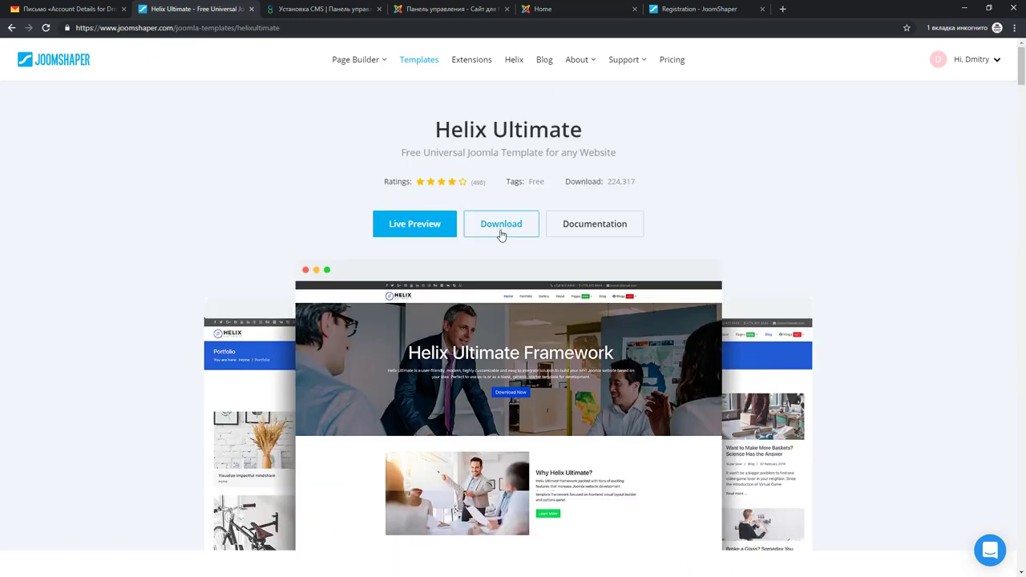
pyautogui.click(501, 232)
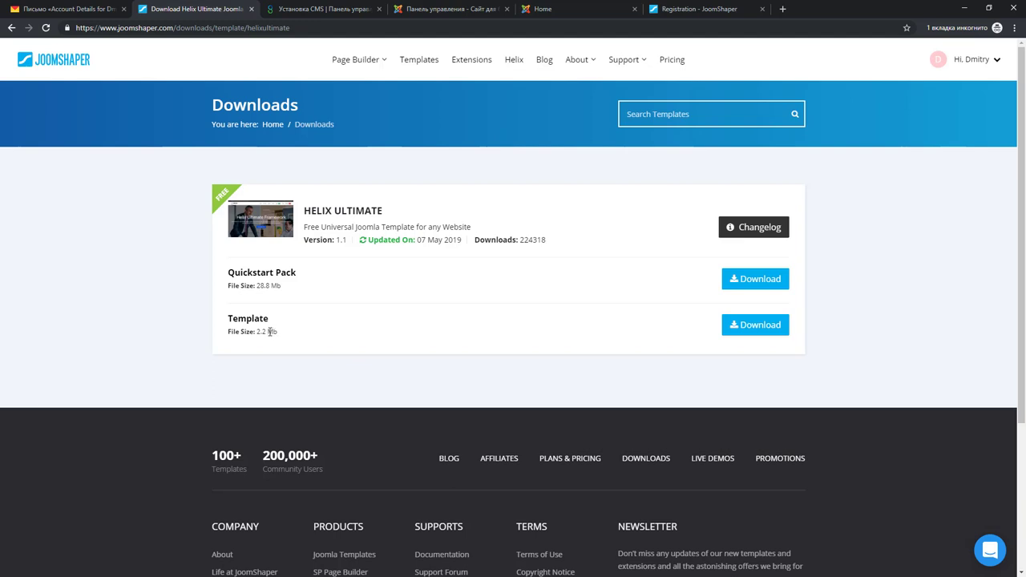
# Highlight the Template and Quickstart Pack entries on the JoomShaper Helix Ultimate download page
pyautogui.moveTo(227, 320); pyautogui.dragTo(276, 331)
pyautogui.moveTo(228, 272); pyautogui.dragTo(287, 292)
pyautogui.click(276, 283)
pyautogui.moveTo(229, 273); pyautogui.dragTo(297, 274)
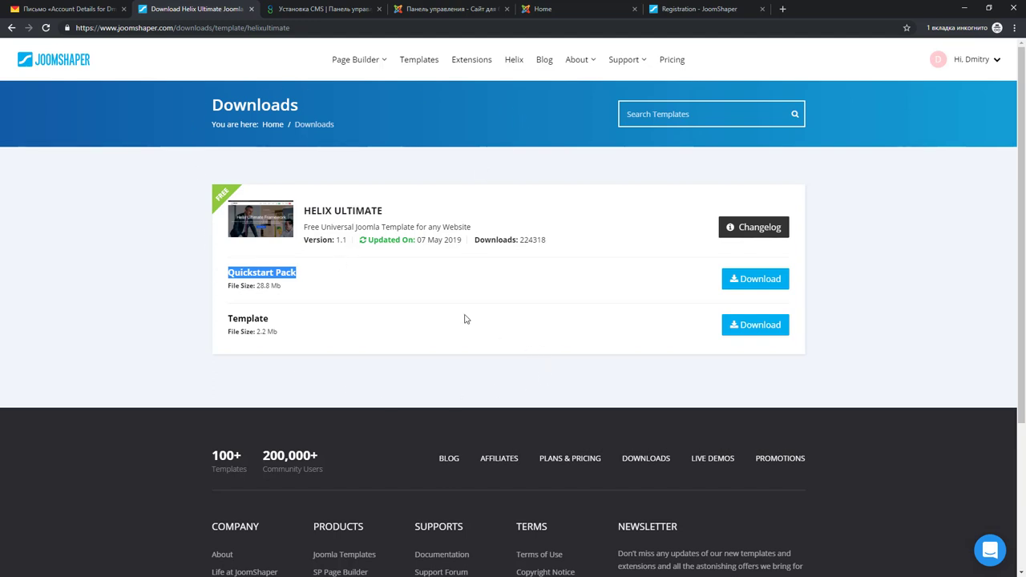
pyautogui.click(324, 280)
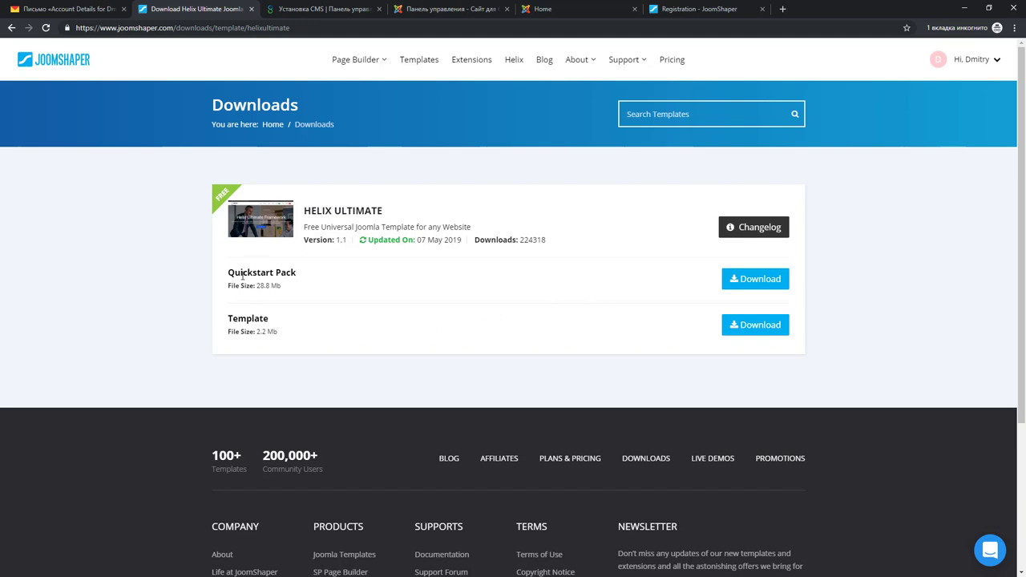
pyautogui.moveTo(230, 273); pyautogui.dragTo(298, 272)
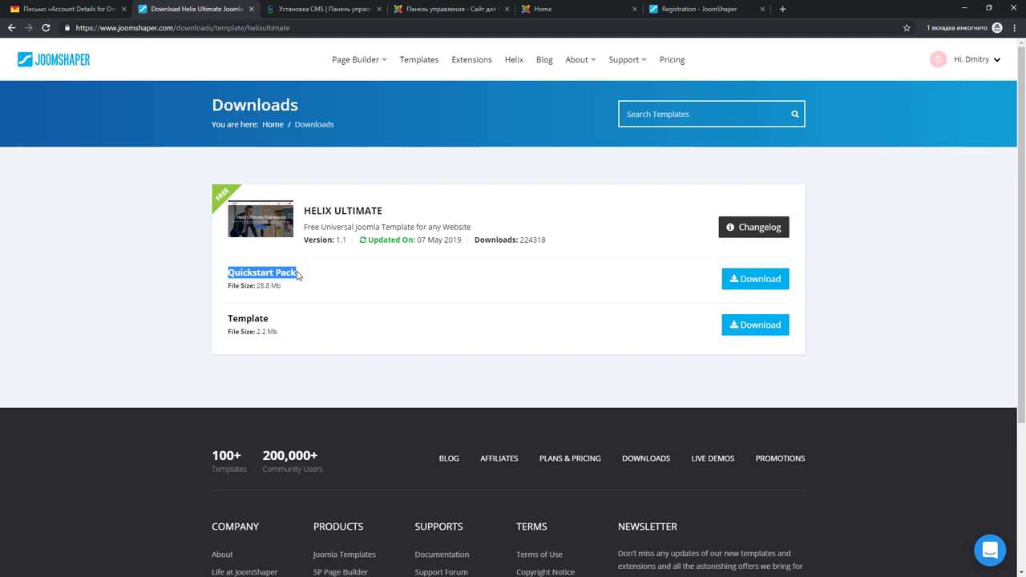
# Download the template-only Helix Ultimate zip (2.2 Mb) and return to the Joomla admin
pyautogui.click(282, 326)
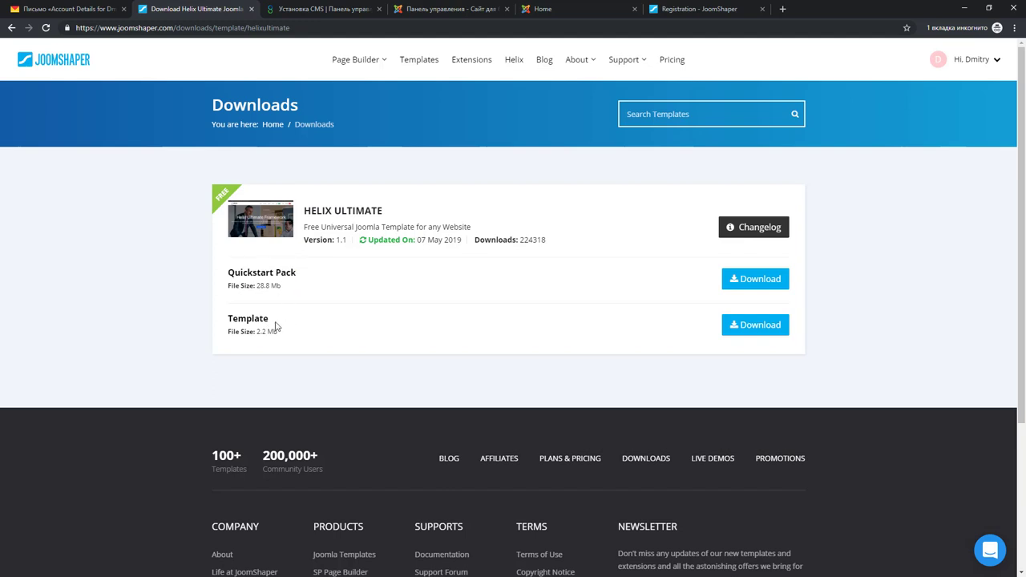
pyautogui.click(754, 325)
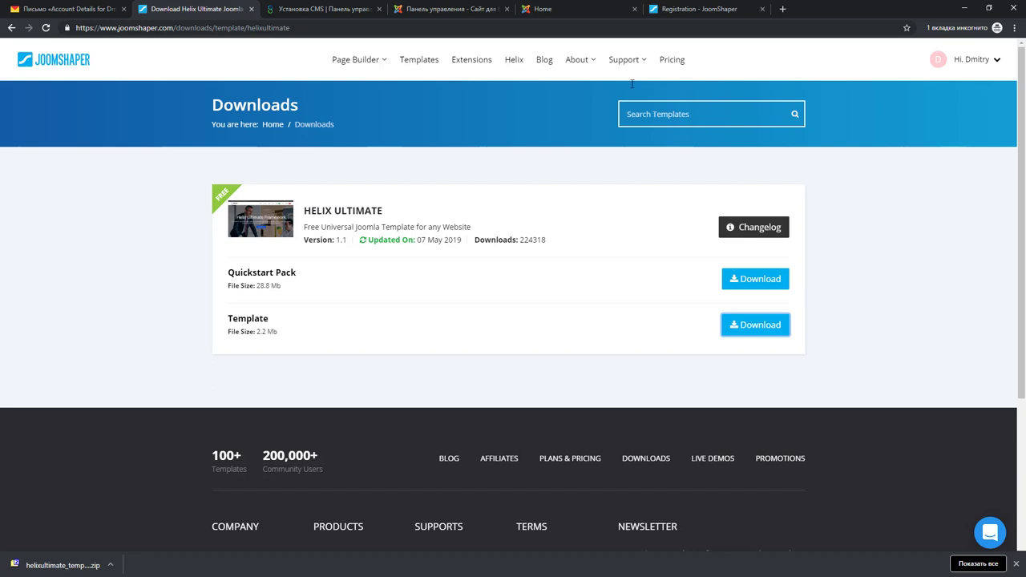
pyautogui.click(447, 10)
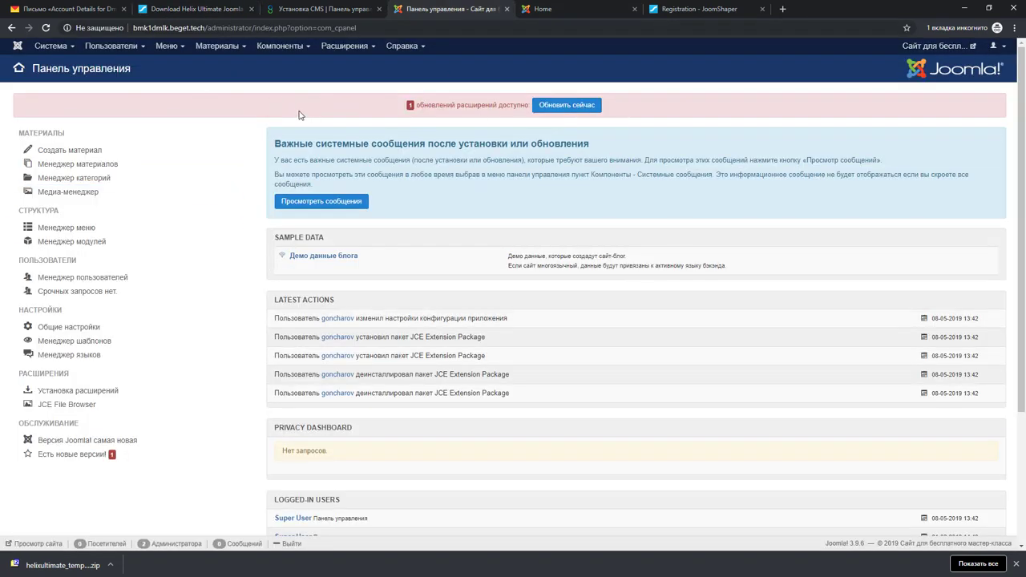
# Go to Extensions > Manage > Install in the Joomla administrator
pyautogui.click(342, 47)
pyautogui.moveTo(349, 64)
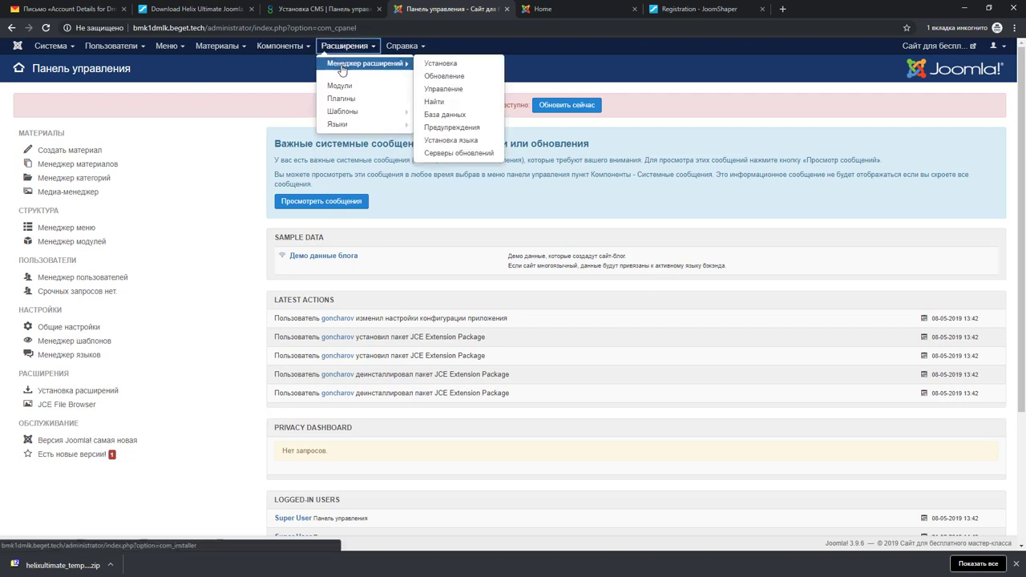
pyautogui.click(443, 63)
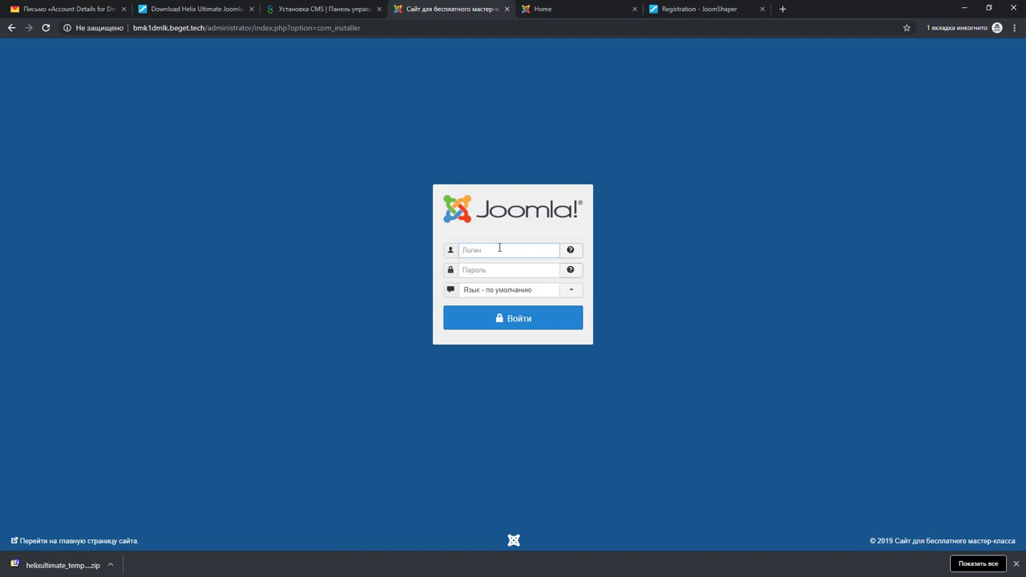
# Log back in with the admin username and the password copied from the beget hosting panel
pyautogui.write('goncharov')
pyautogui.press('Tab')
pyautogui.click(257, 9)
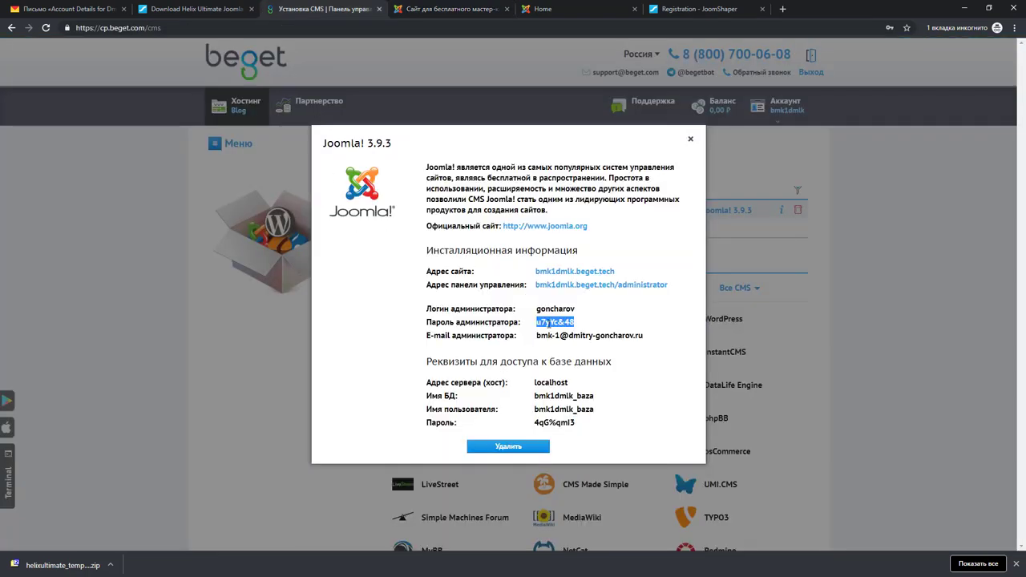
pyautogui.rightClick(547, 322)
pyautogui.click(577, 332)
pyautogui.click(454, 10)
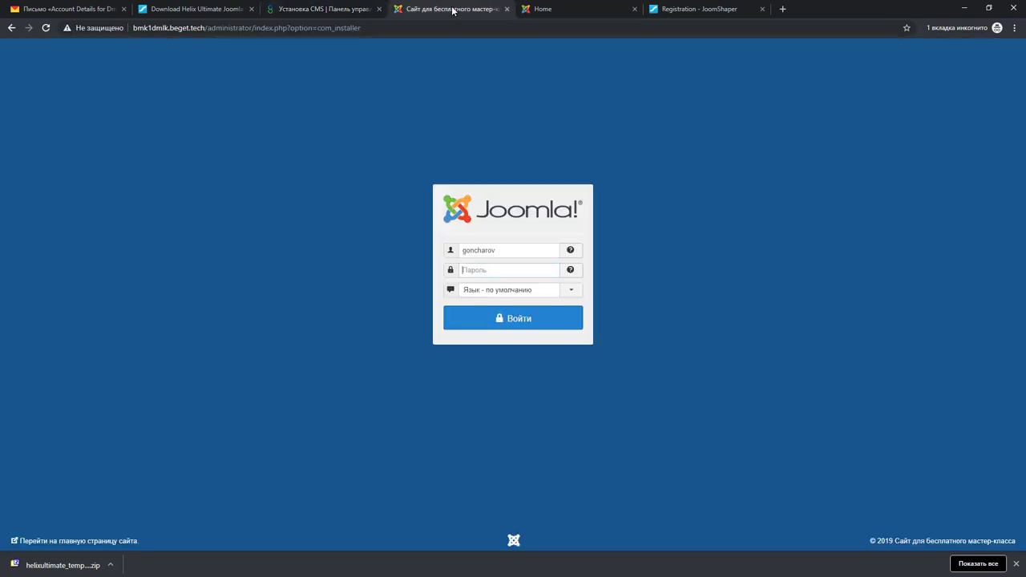
pyautogui.hotkey('ctrl', 'v')
pyautogui.click(513, 318)
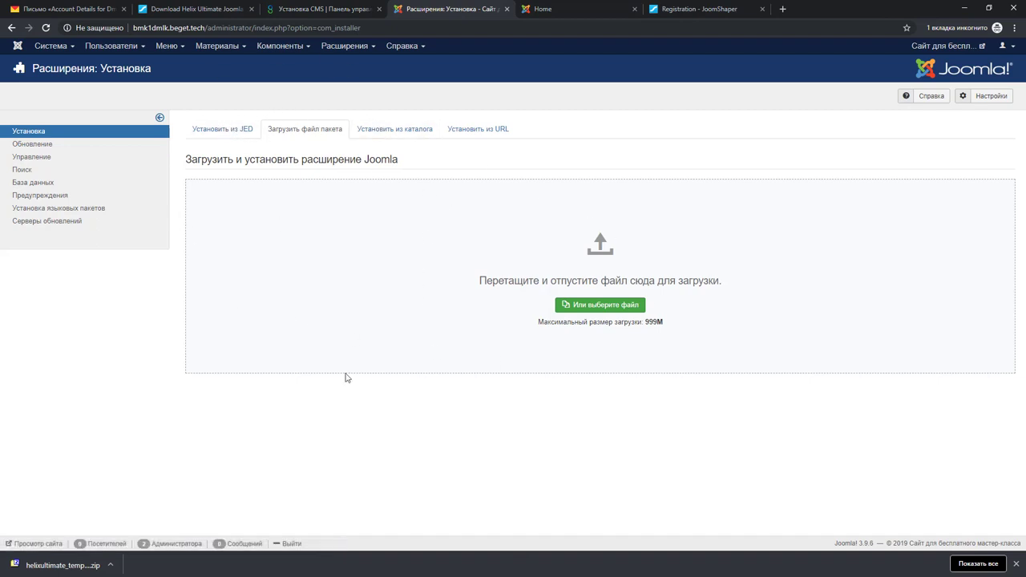
# Drop the helixultimate zip onto Upload Package File and confirm the installation success message
pyautogui.click(348, 46)
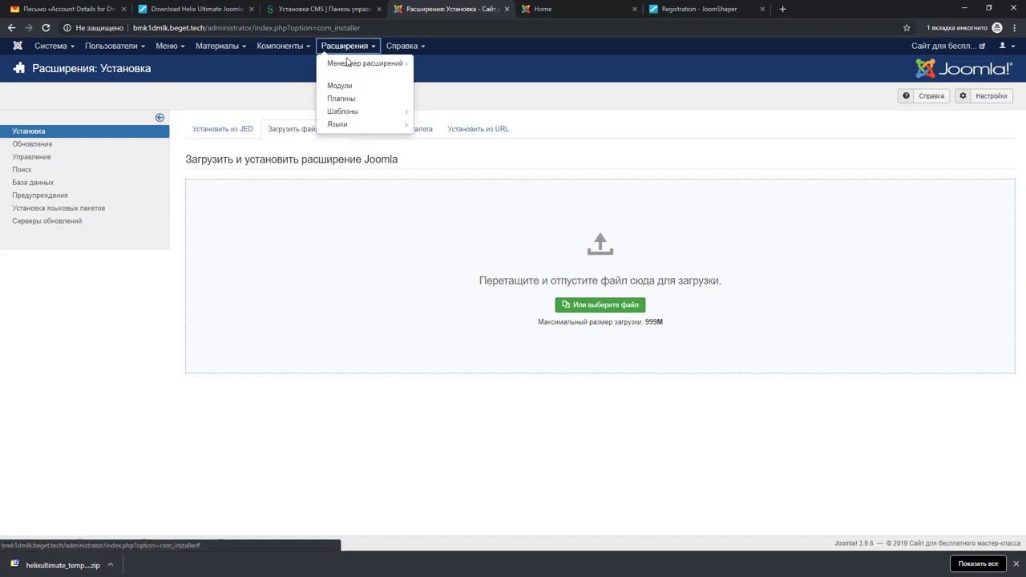
pyautogui.moveTo(384, 64)
pyautogui.click(440, 63)
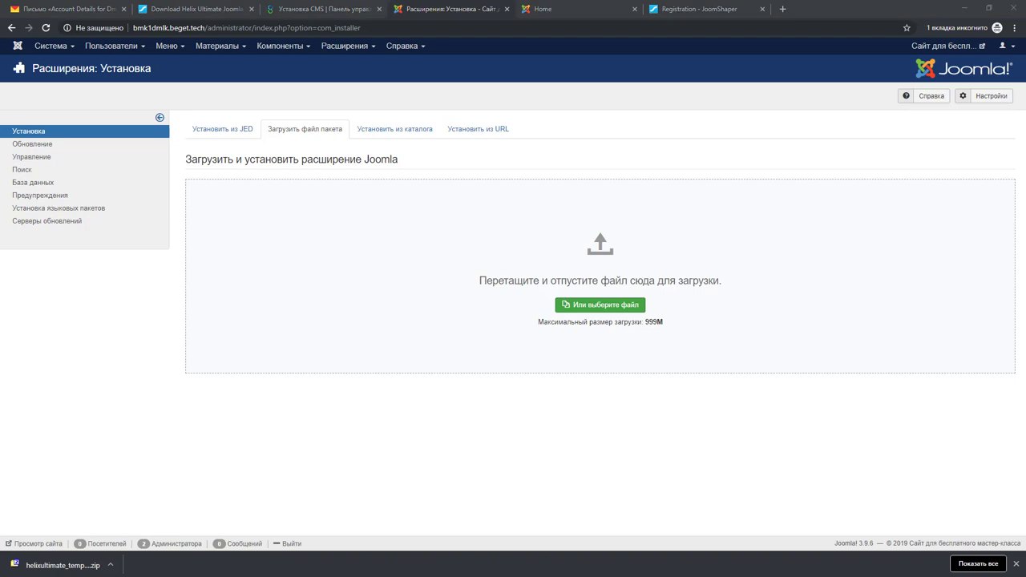
pyautogui.moveTo(1025, 248); pyautogui.dragTo(513, 249)
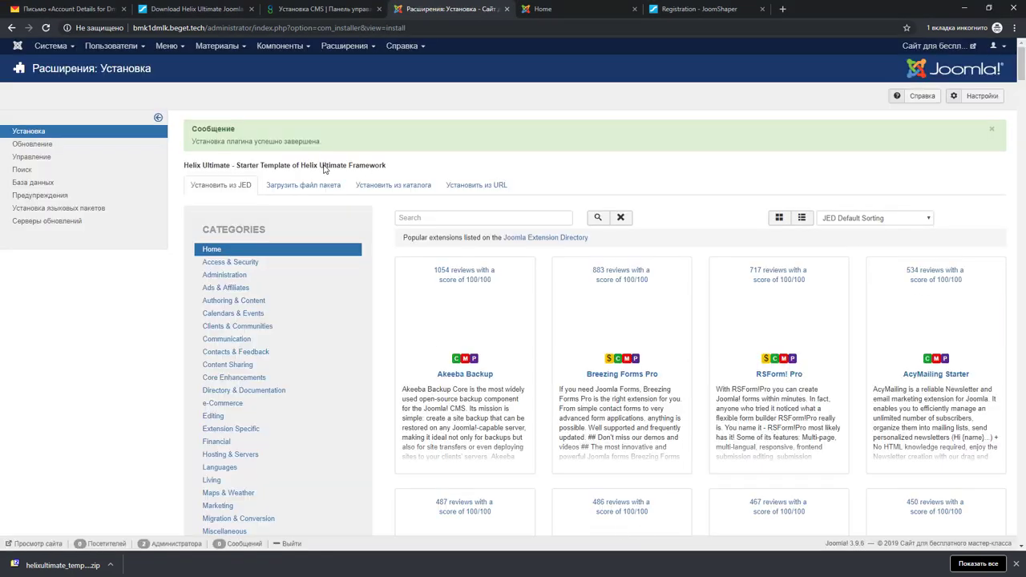
pyautogui.moveTo(196, 142); pyautogui.dragTo(364, 145)
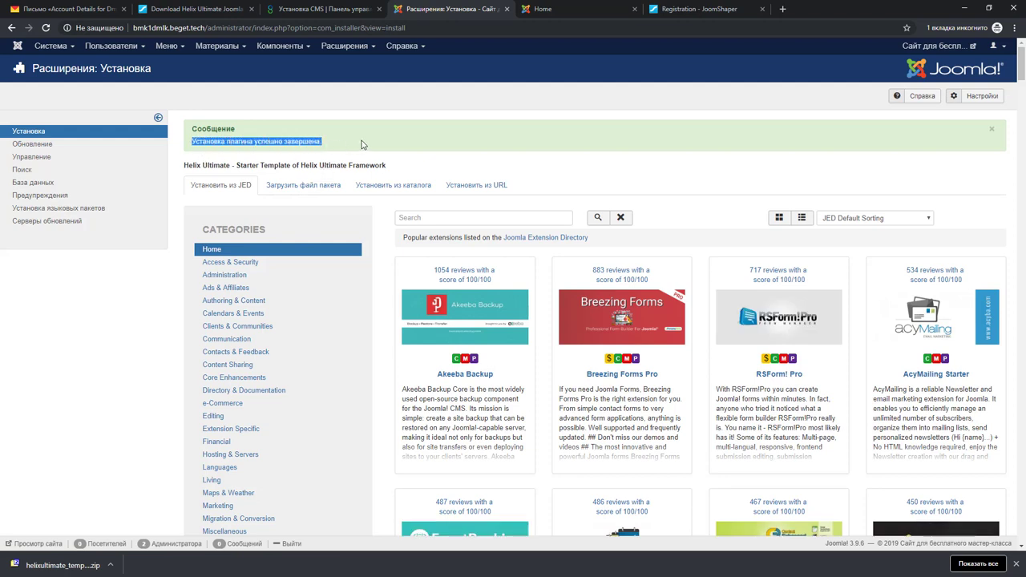
# In Templates: Styles, star shaper_helixultimate as the default site style
pyautogui.click(398, 144)
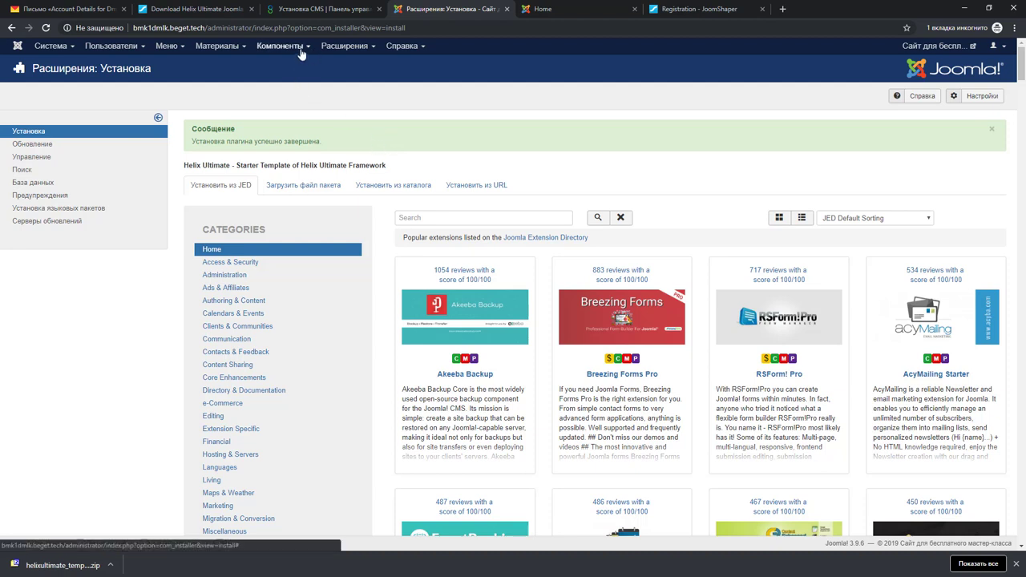
pyautogui.click(344, 47)
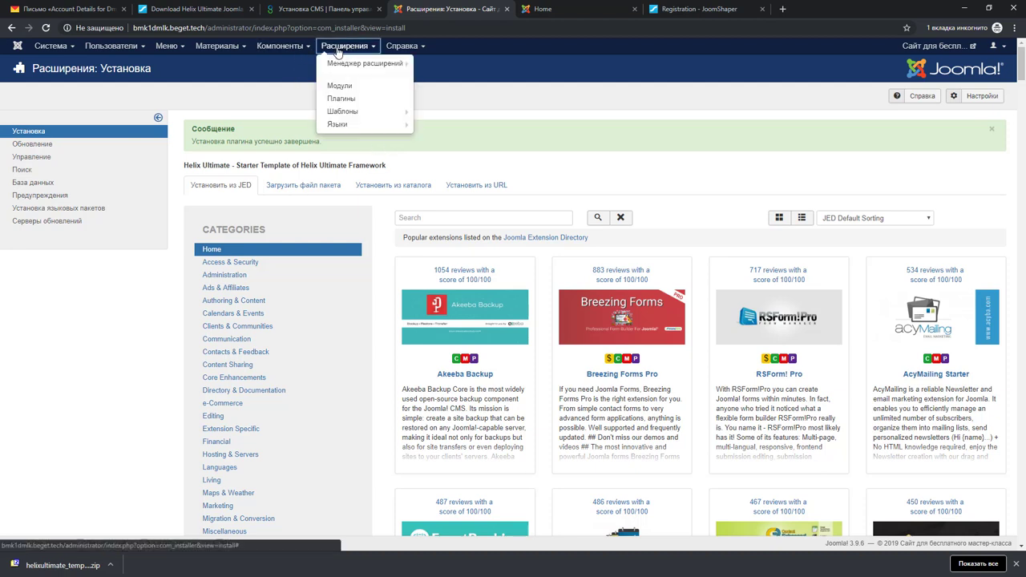
pyautogui.click(344, 114)
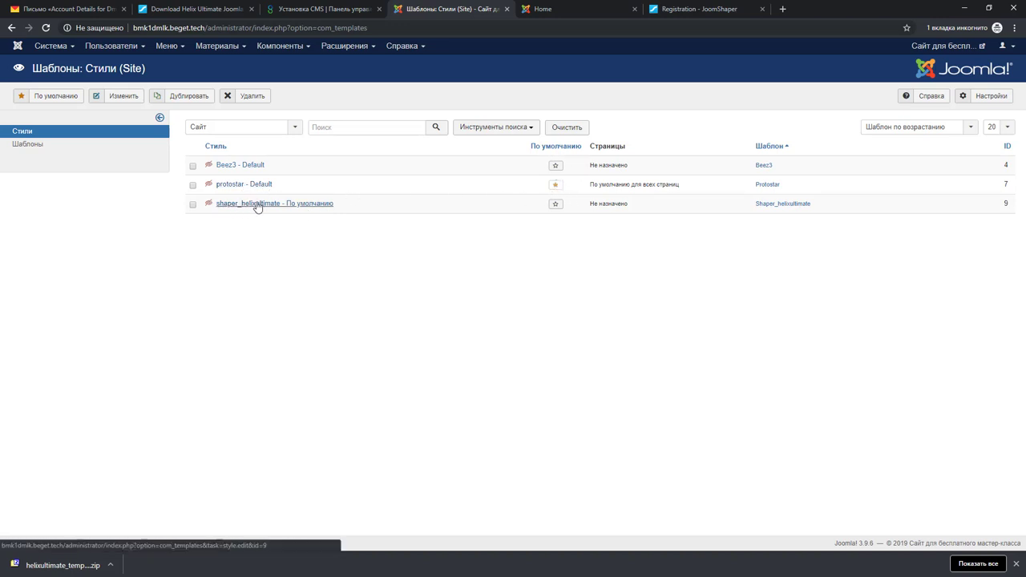
pyautogui.click(555, 207)
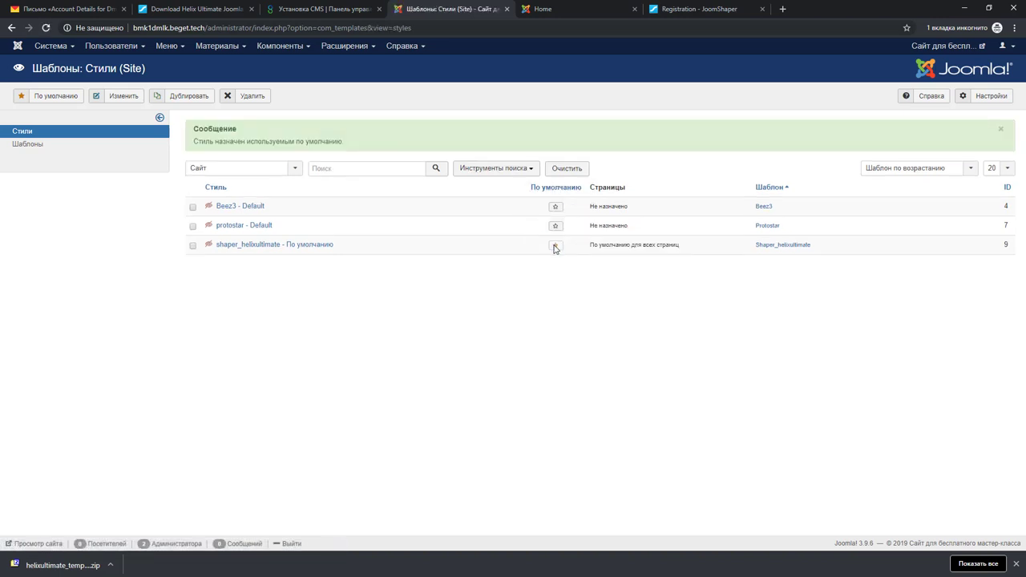
pyautogui.click(559, 10)
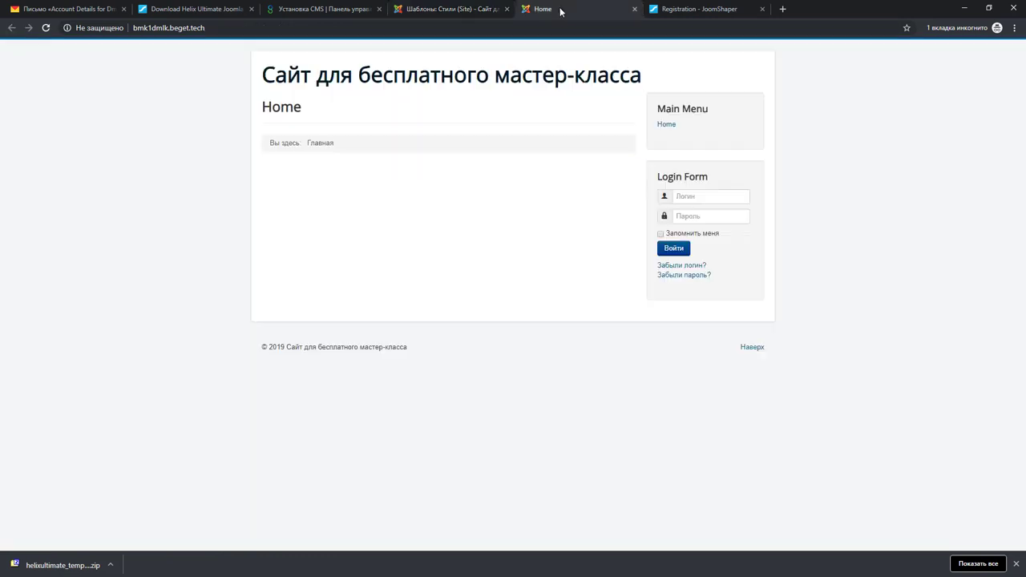
pyautogui.click(46, 28)
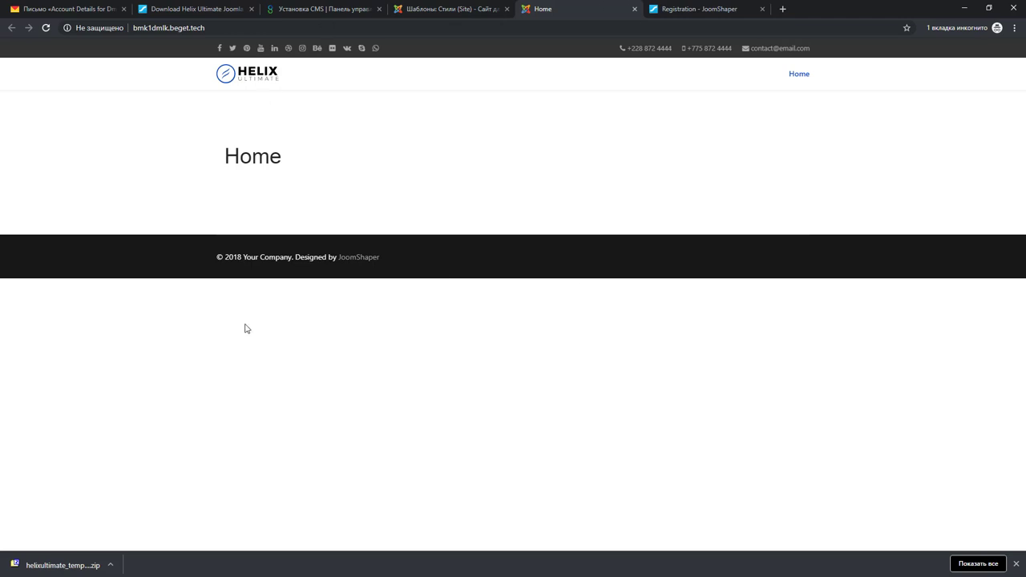
pyautogui.click(445, 9)
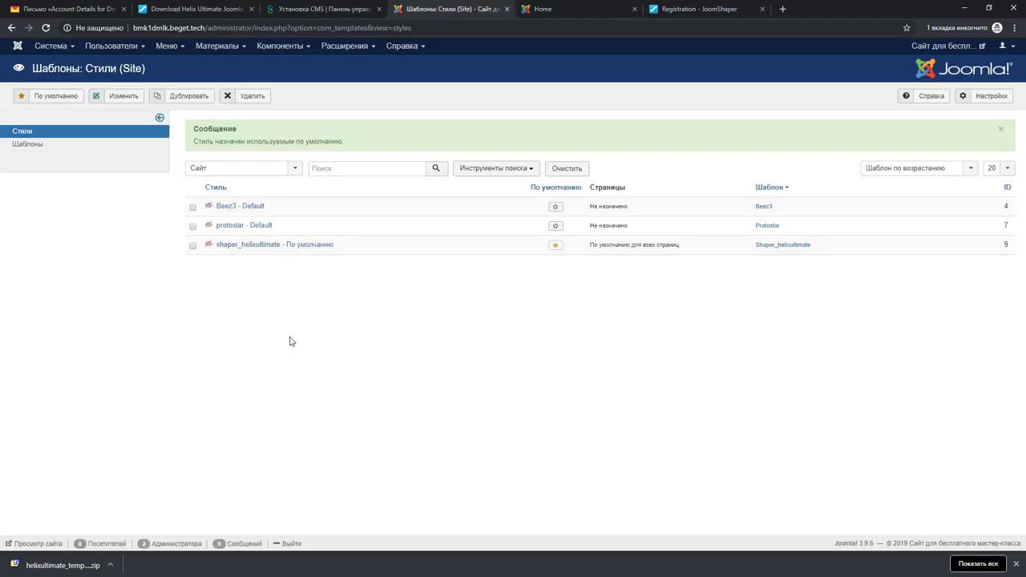
# Open the shaper_helixultimate style and launch its Template Options in the Helix Ultimate Framework
pyautogui.click(254, 246)
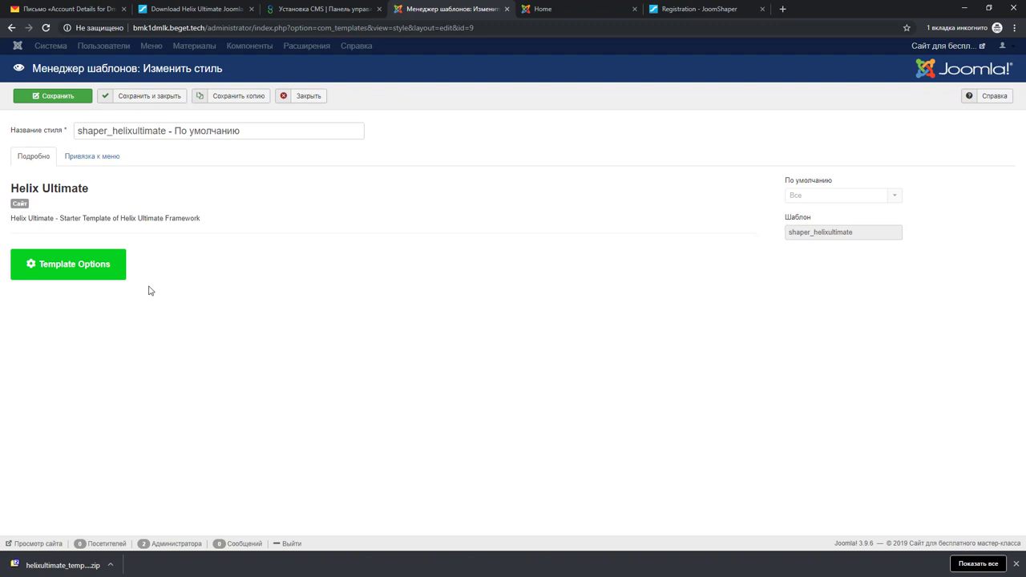
pyautogui.click(103, 274)
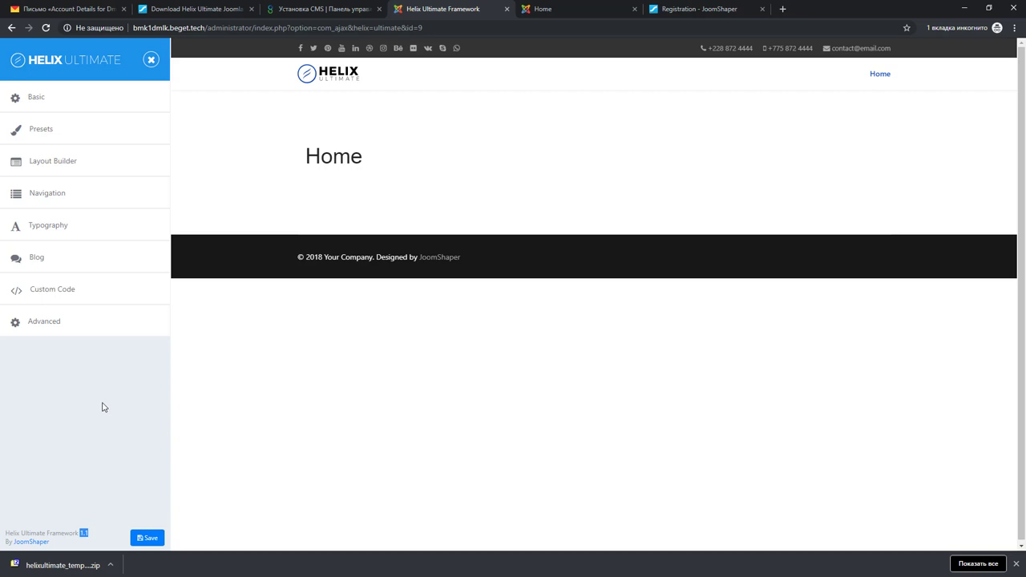
pyautogui.click(93, 374)
# Switch to Layout Builder to view the title, Main Body, Bottom and Footer rows
pyautogui.click(62, 166)
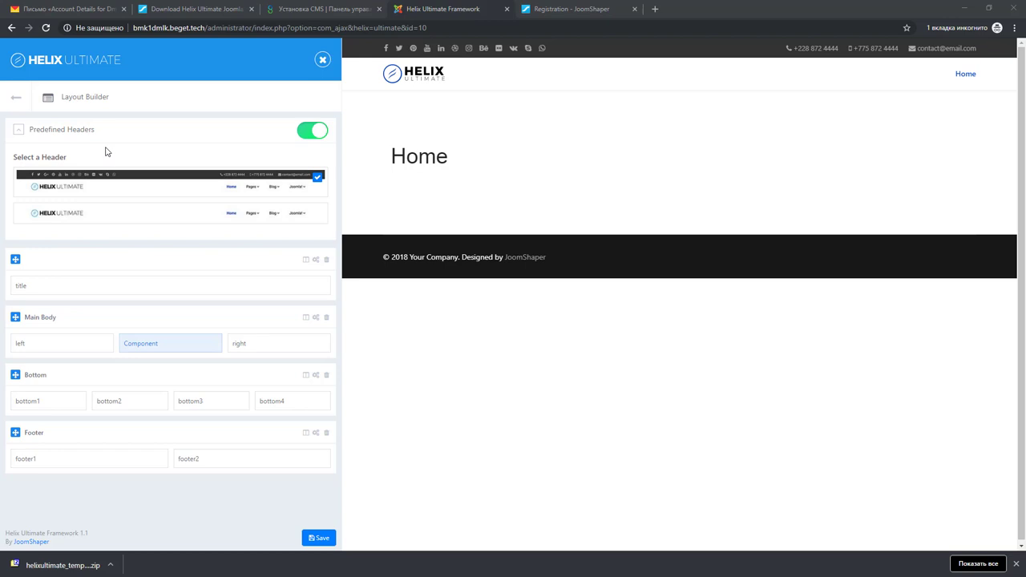
# Delete the title, Bottom and Footer rows from the Helix layout
pyautogui.moveTo(155, 362)
pyautogui.moveTo(305, 260)
pyautogui.click(326, 260)
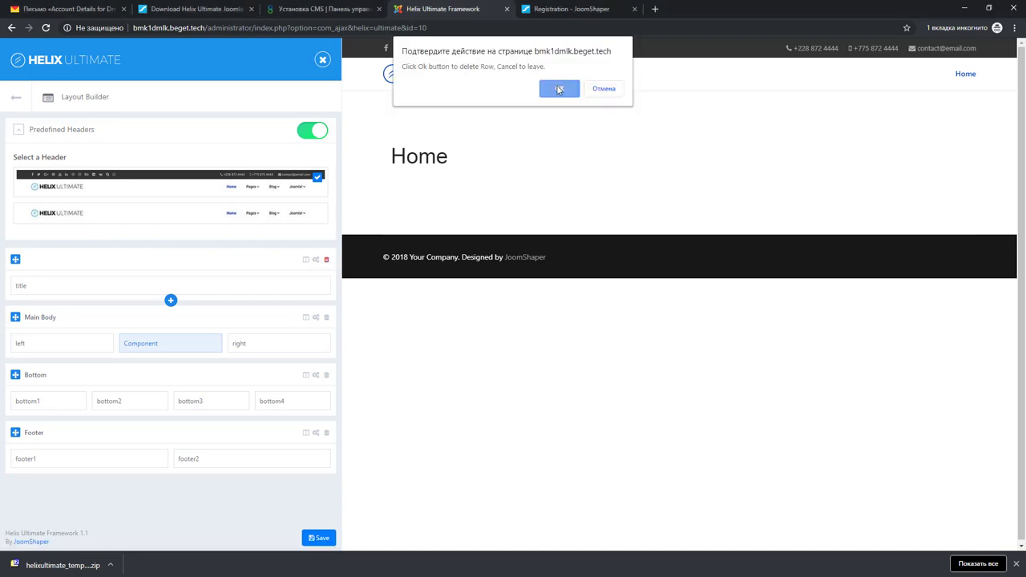
pyautogui.click(555, 87)
pyautogui.click(326, 318)
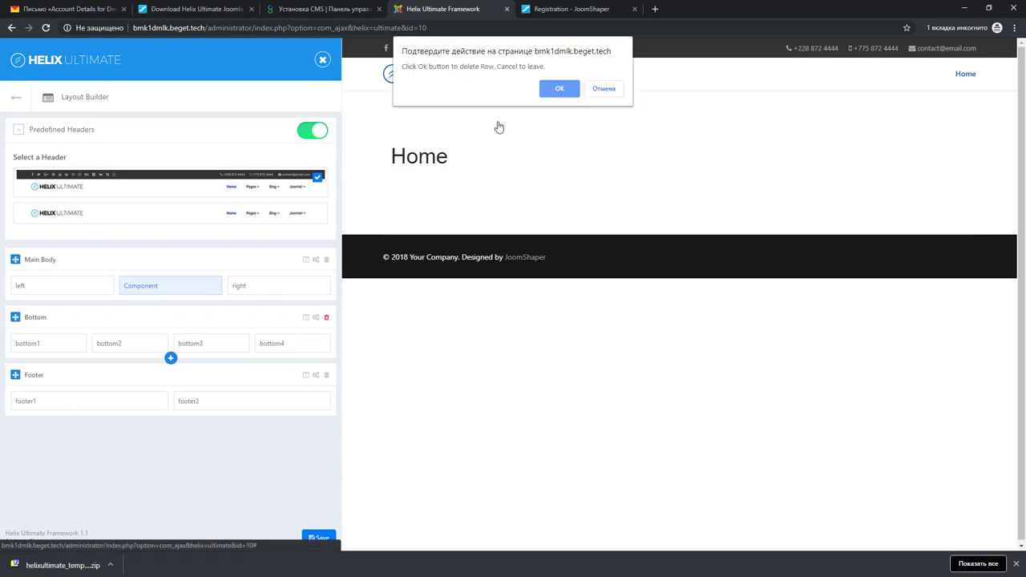
pyautogui.click(558, 90)
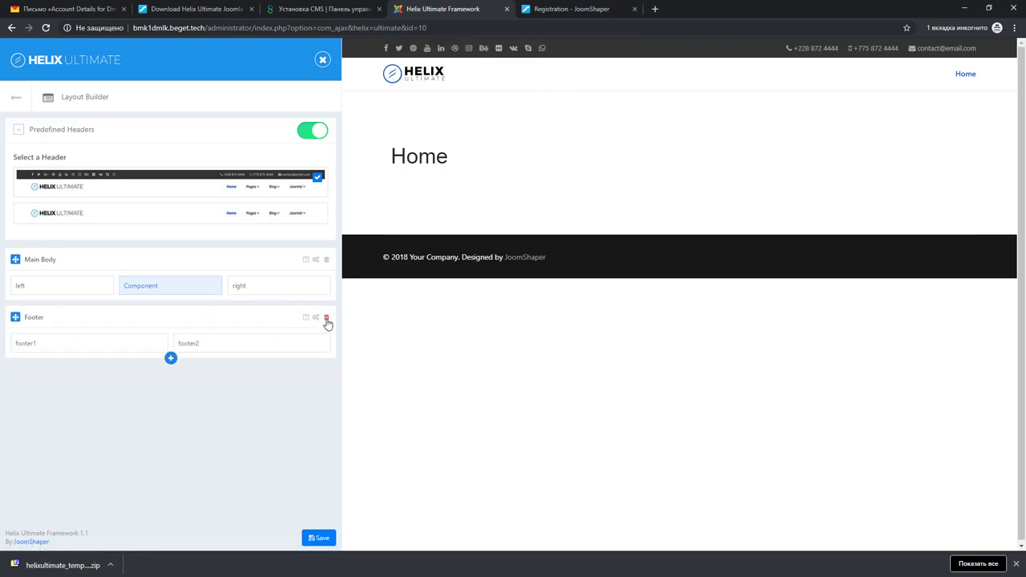
pyautogui.click(326, 318)
pyautogui.click(557, 87)
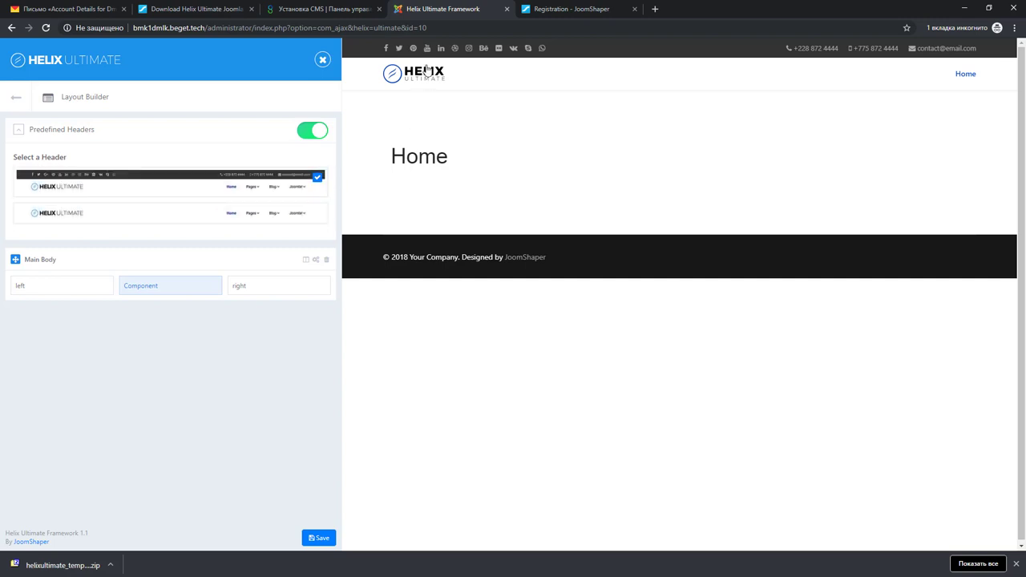
# Turn off Predefined Headers and give Main Body a single 12-column layout
pyautogui.click(316, 130)
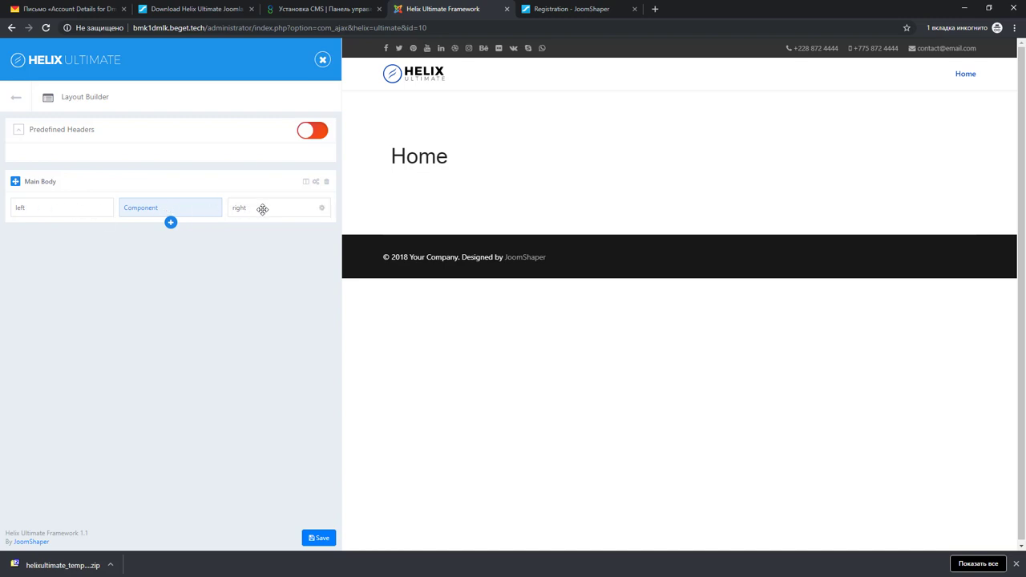
pyautogui.click(306, 183)
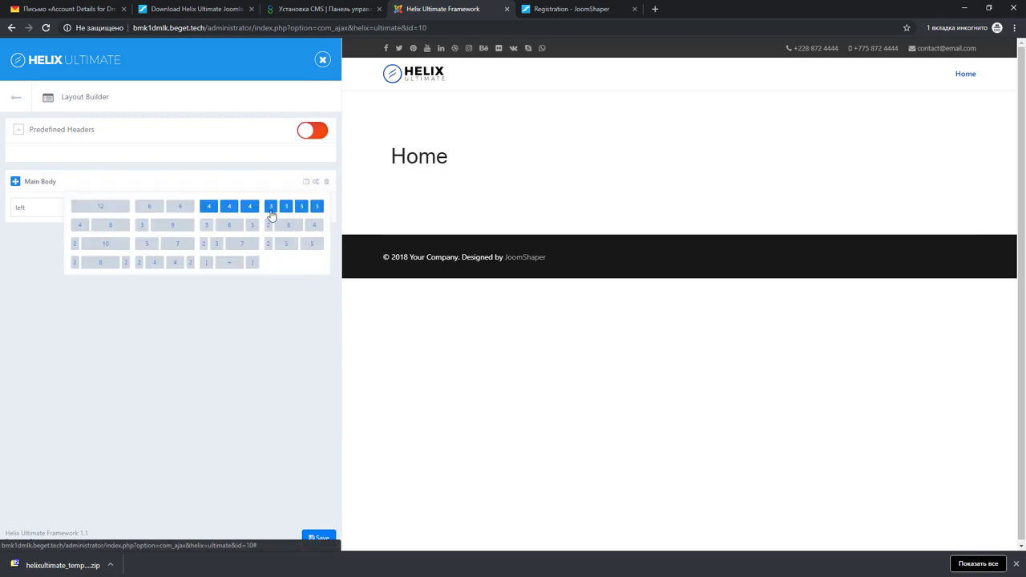
pyautogui.click(101, 209)
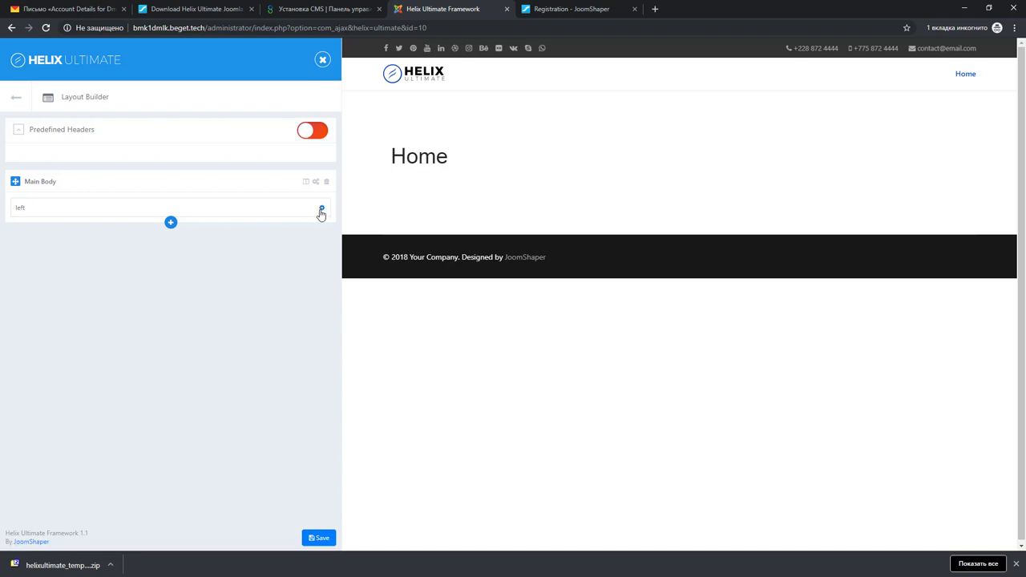
# Mark the Main Body column as the Component Area and apply the setting
pyautogui.click(322, 209)
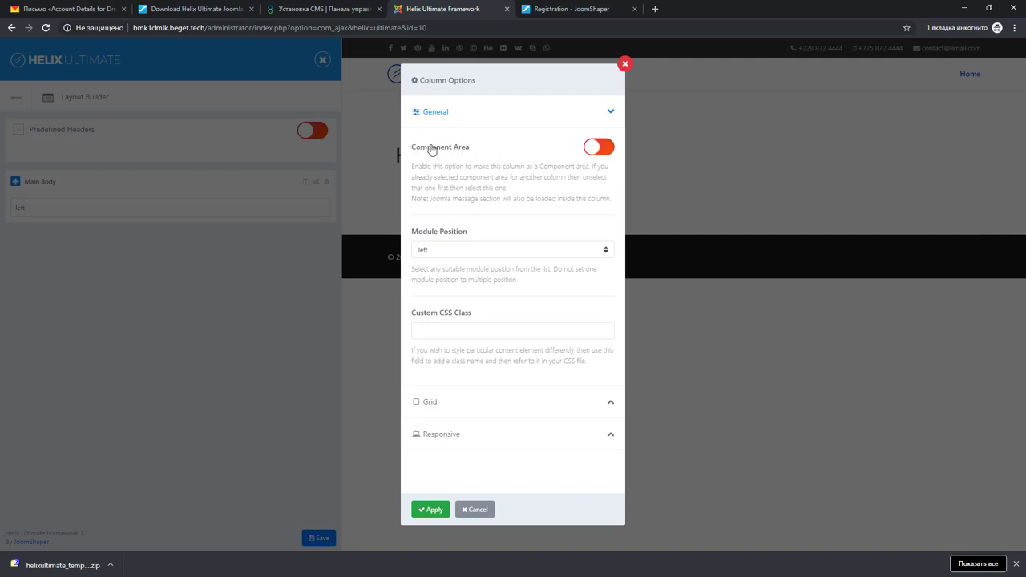
pyautogui.click(596, 150)
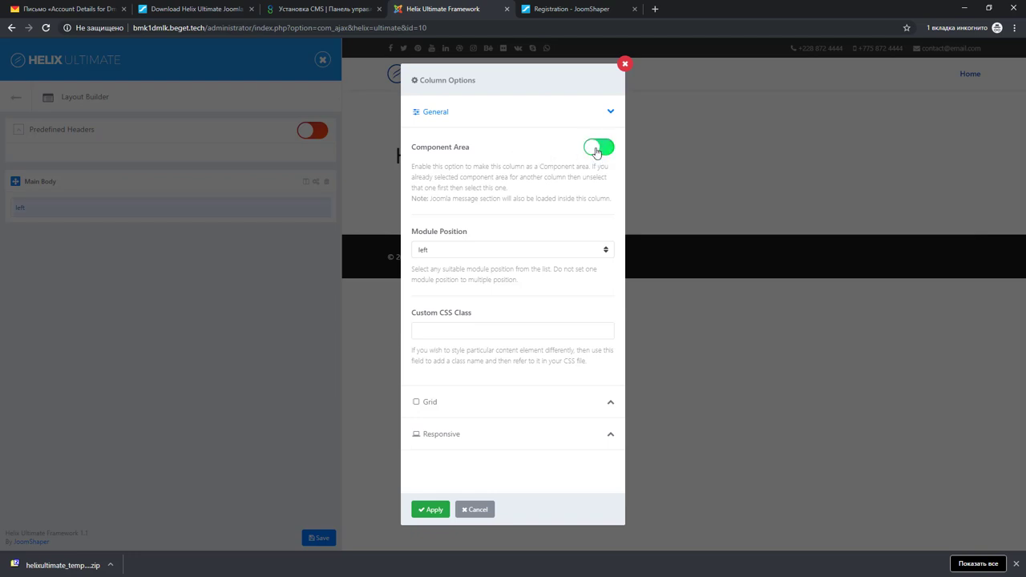
pyautogui.click(433, 511)
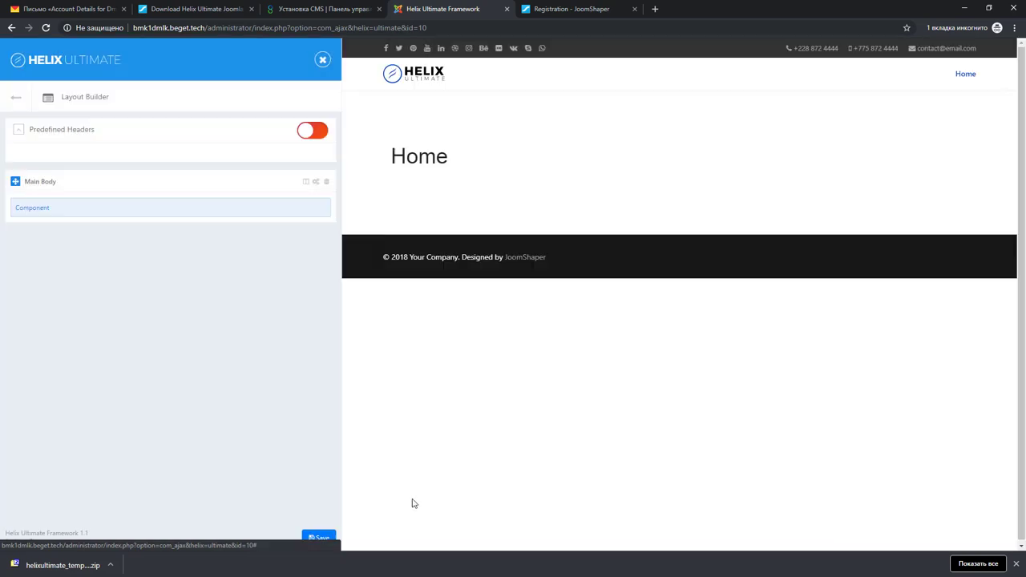
# Save the Helix layout and close back to the template styles list
pyautogui.moveTo(32, 210)
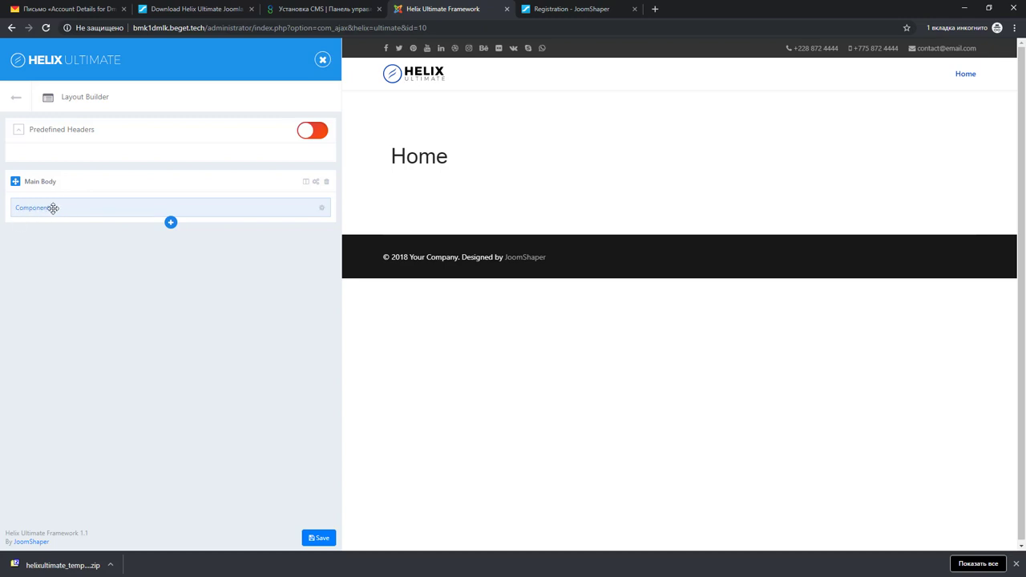
pyautogui.click(318, 540)
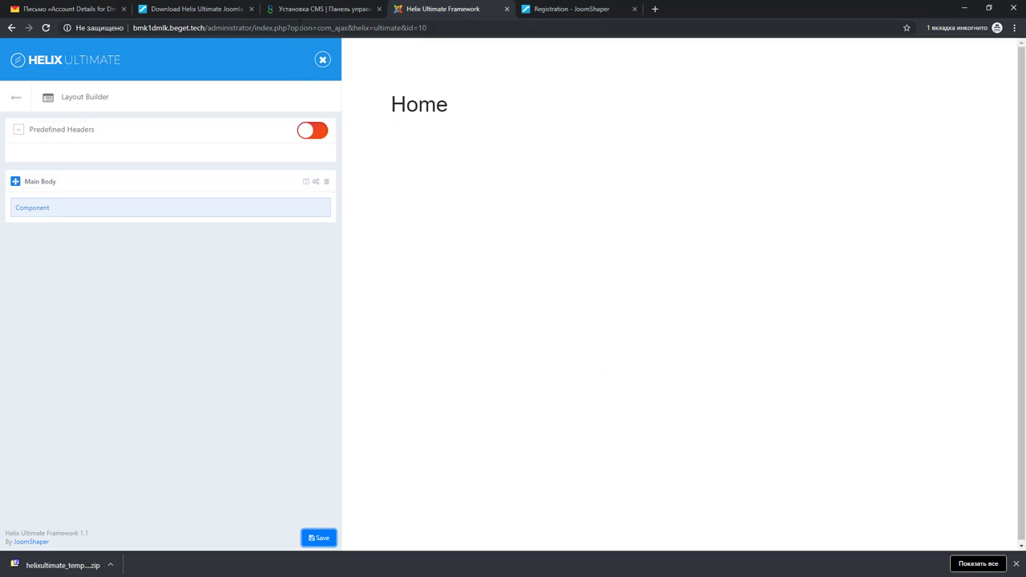
pyautogui.click(322, 59)
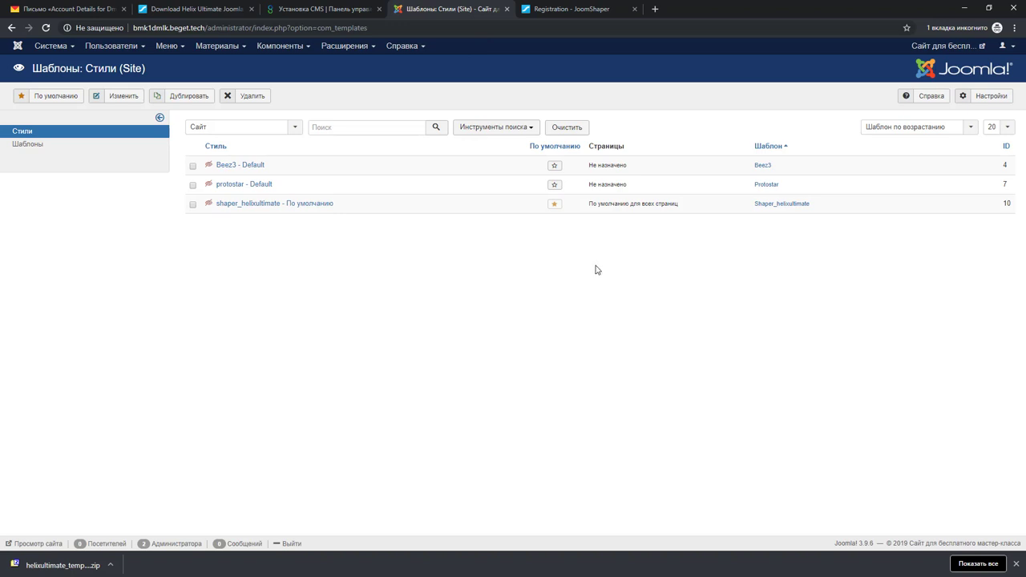
pyautogui.click(922, 47)
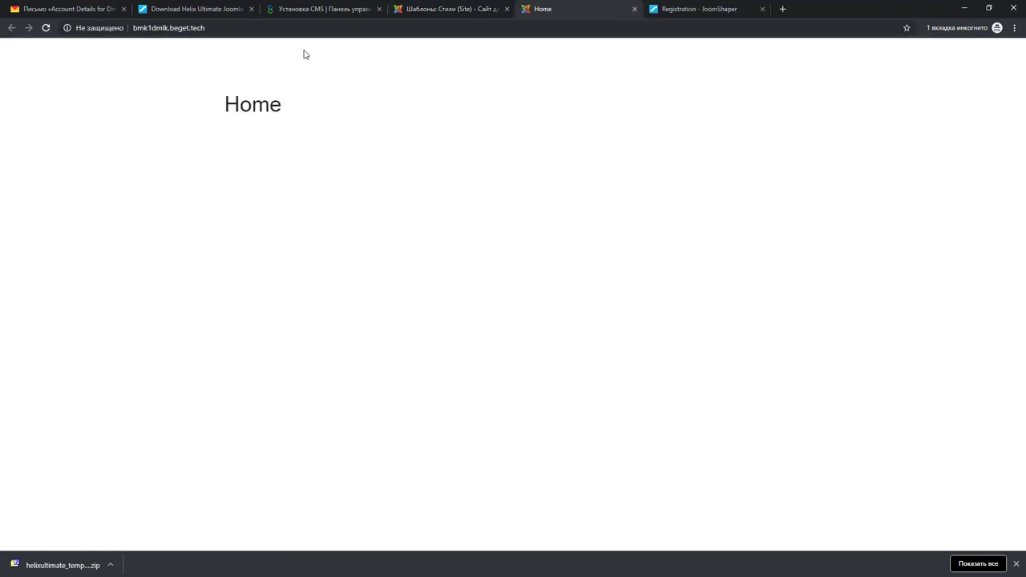
pyautogui.moveTo(222, 112); pyautogui.dragTo(356, 124)
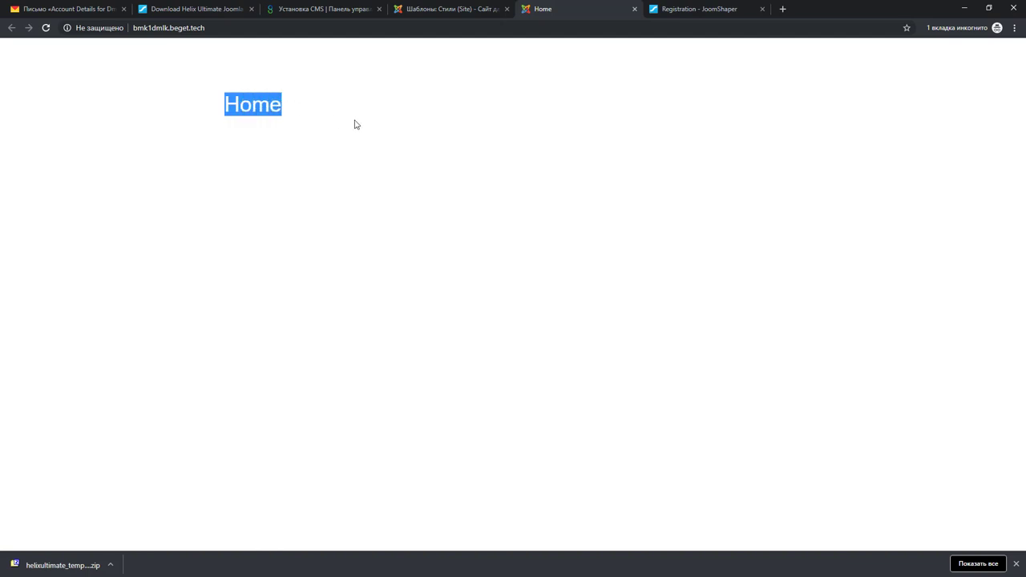
pyautogui.click(449, 14)
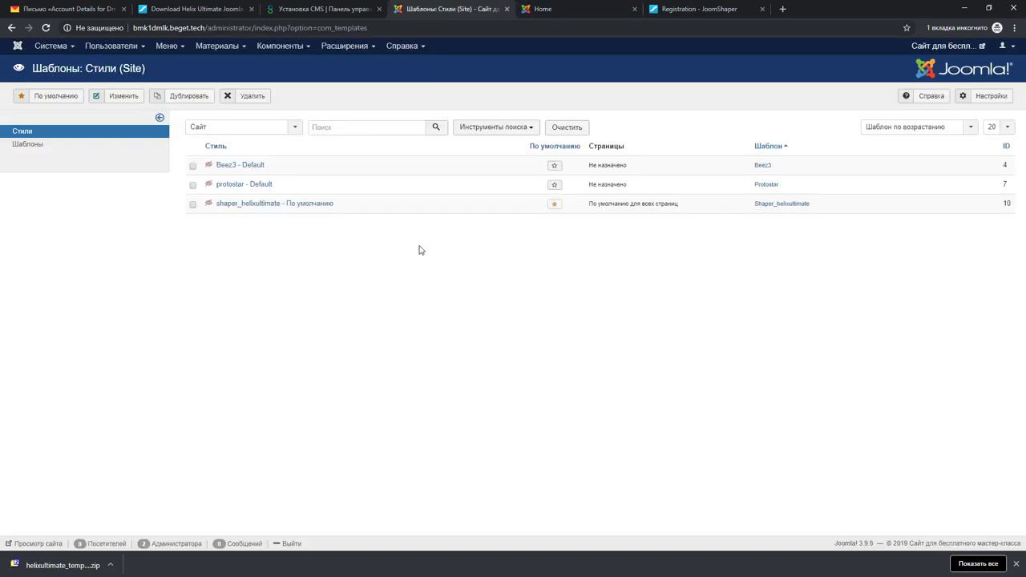